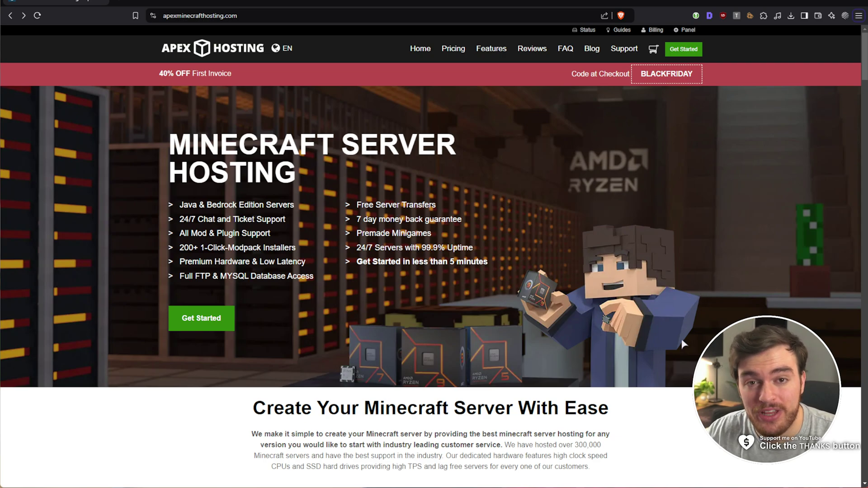
# Scroll the Apex Hosting home page, highlighting the One Click Modpacks, DDoS Protection, Support and Latency headings.
pyautogui.scroll(-1, 678, 342)
pyautogui.scroll(-5, 673, 350)
pyautogui.tripleClick(194, 303)
pyautogui.scroll(-2, 189, 320)
pyautogui.moveTo(352, 213); pyautogui.dragTo(306, 213)
pyautogui.moveTo(442, 213); pyautogui.dragTo(476, 212)
pyautogui.moveTo(577, 213); pyautogui.dragTo(663, 213)
pyautogui.click(422, 329)
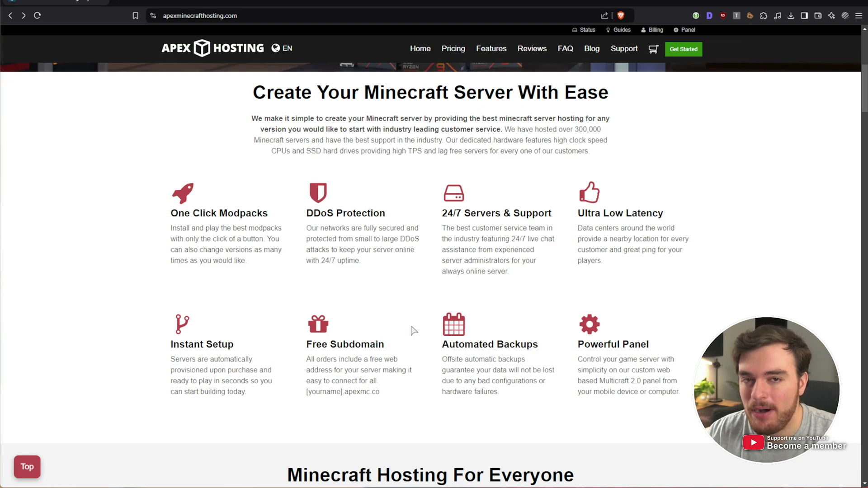
pyautogui.scroll(7, 414, 330)
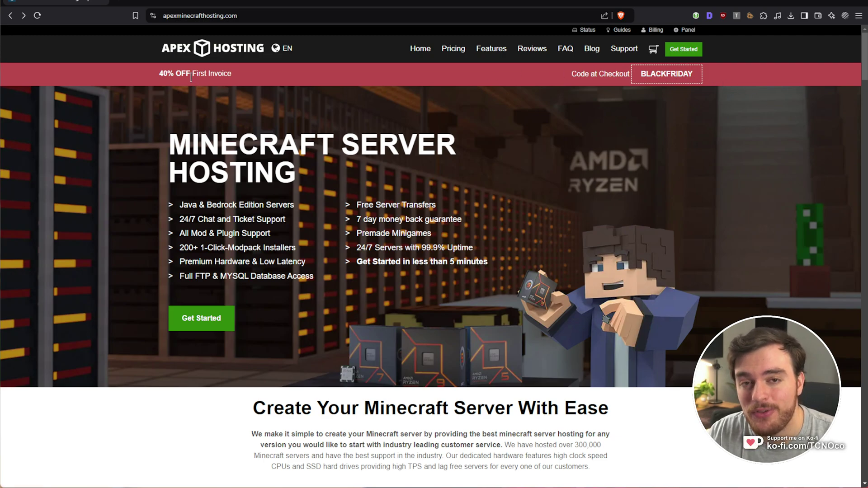
# Open Minecraft pricing, browse the game list, order the 6GB RAM plan, then return home via the logo.
pyautogui.click(201, 318)
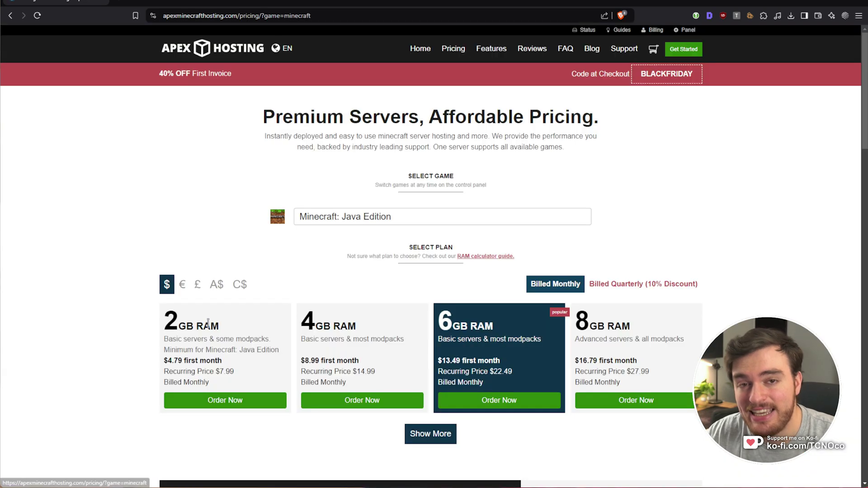
pyautogui.scroll(-1, 464, 163)
pyautogui.click(451, 172)
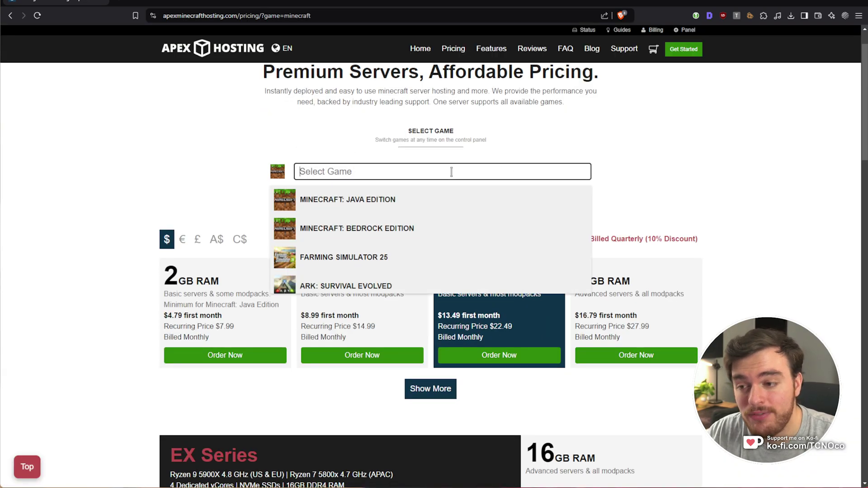
pyautogui.scroll(-5, 465, 237)
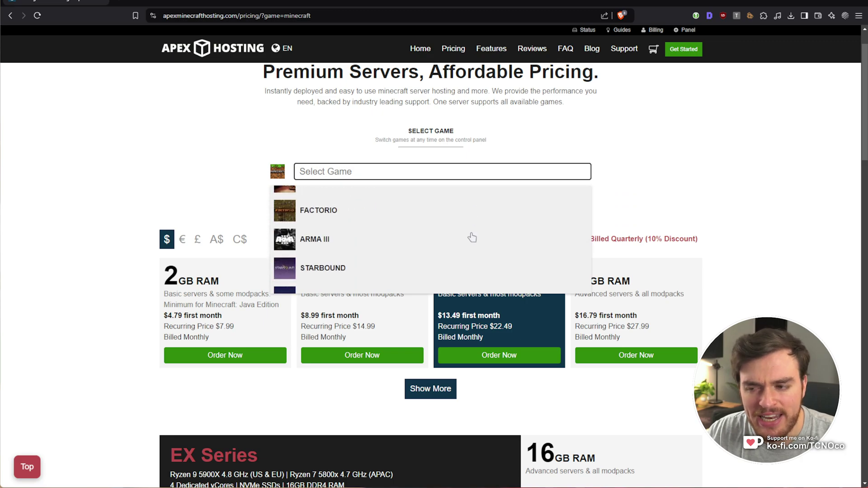
pyautogui.scroll(-2, 678, 227)
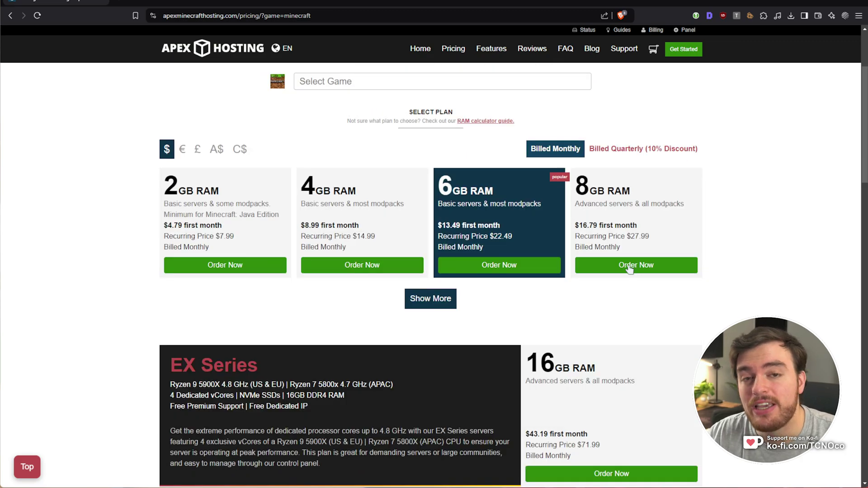
pyautogui.click(499, 266)
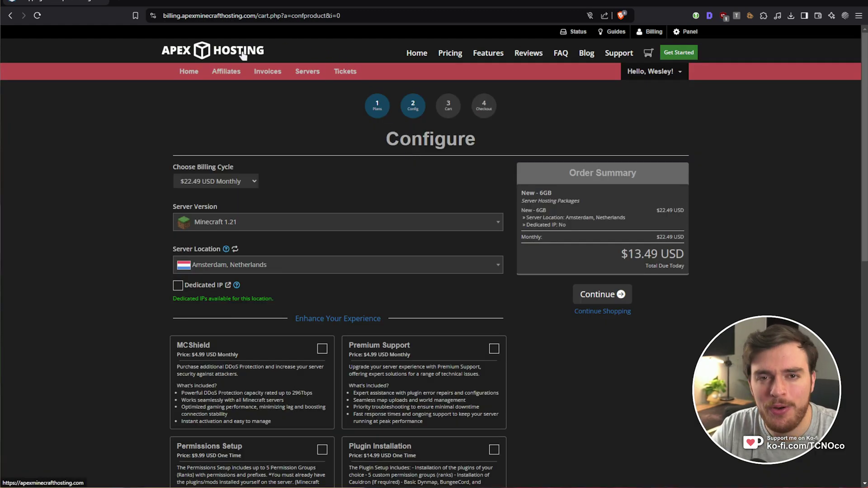
pyautogui.click(245, 49)
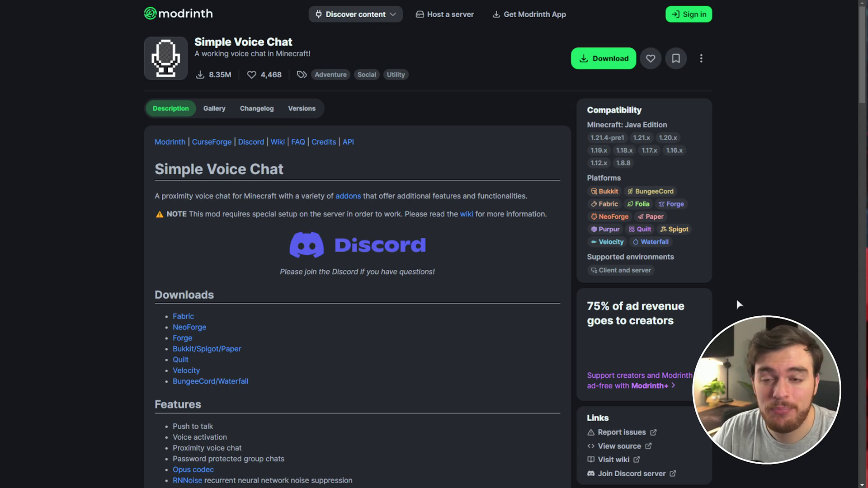
pyautogui.click(607, 63)
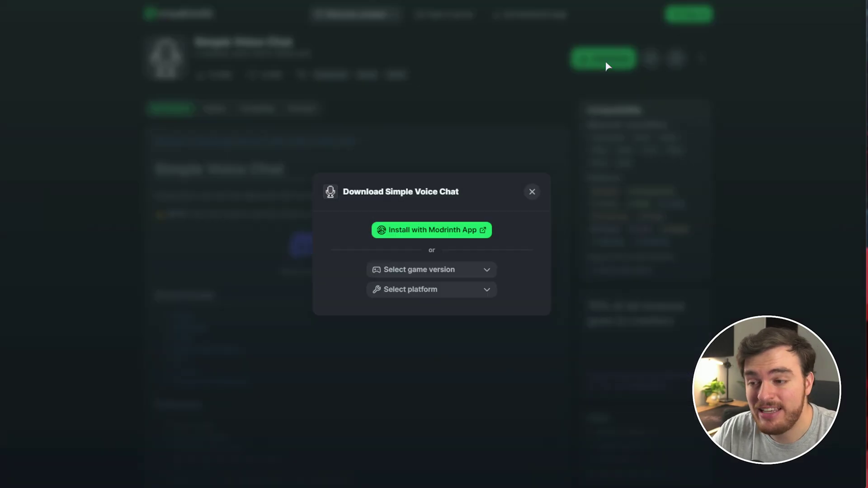
pyautogui.click(444, 268)
pyautogui.click(442, 238)
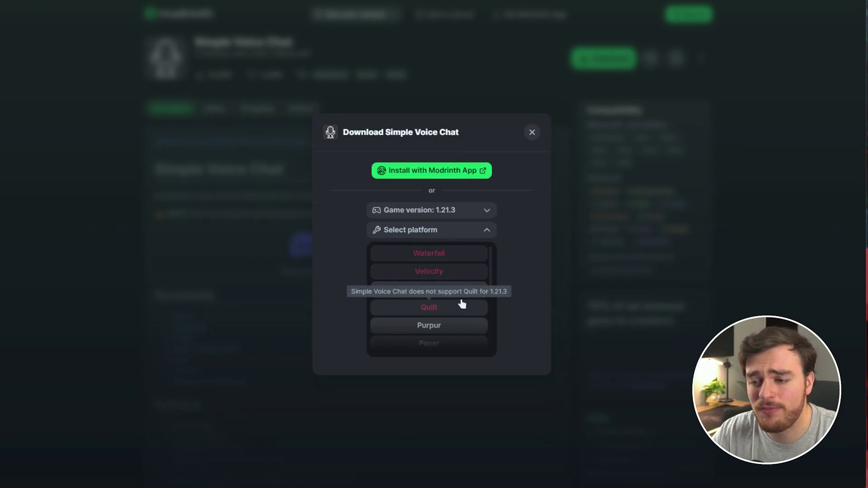
pyautogui.scroll(-5, 468, 304)
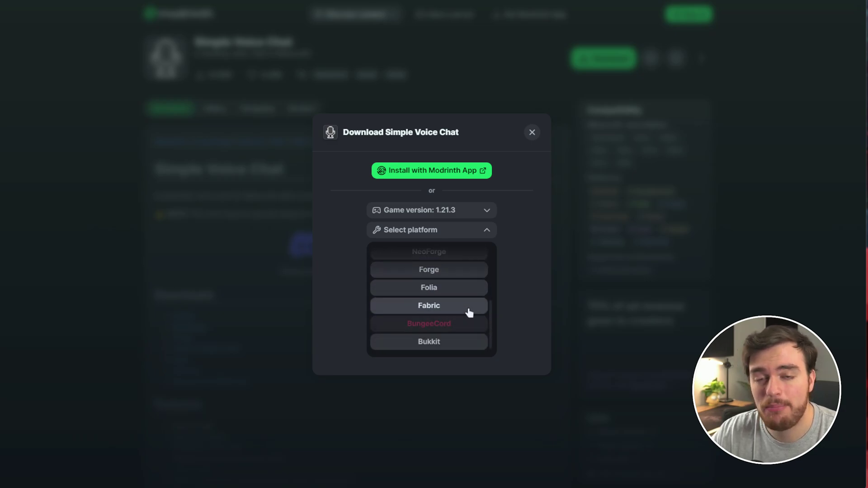
pyautogui.moveTo(483, 330)
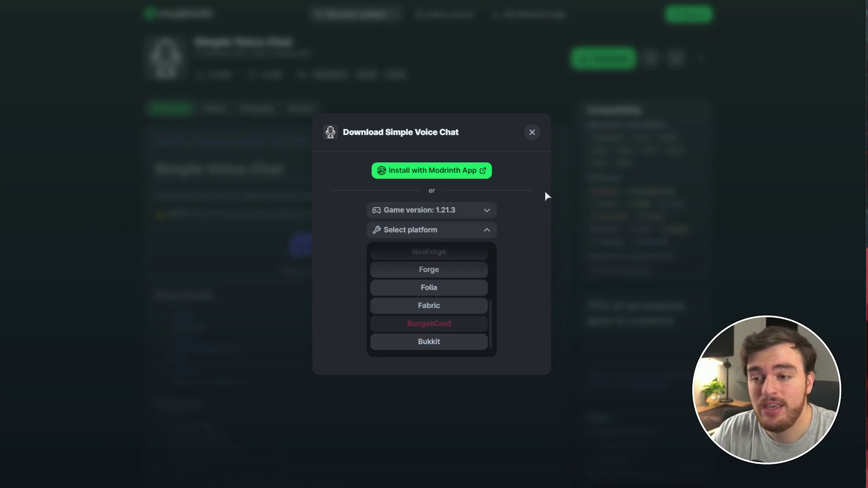
pyautogui.click(531, 133)
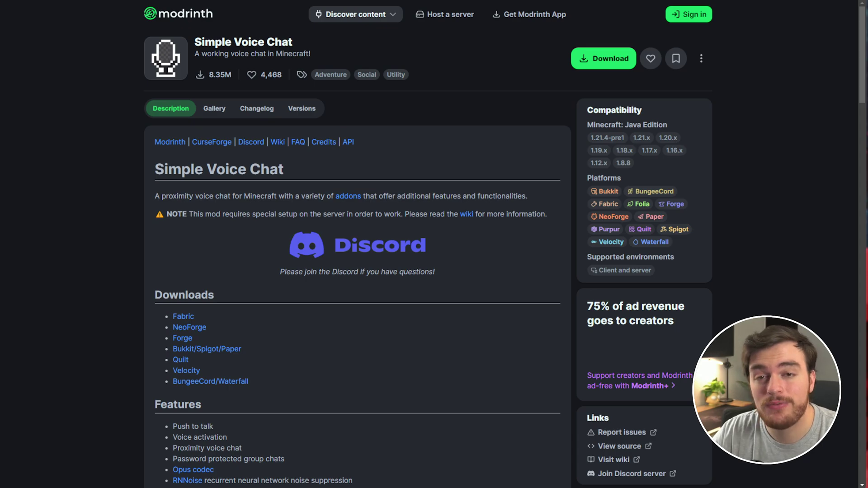
# Download the fabric-1.21.3-2.5.26 build of Simple Voice Chat, filtered to game version 1.21.3 and Fabric.
pyautogui.click(573, 58)
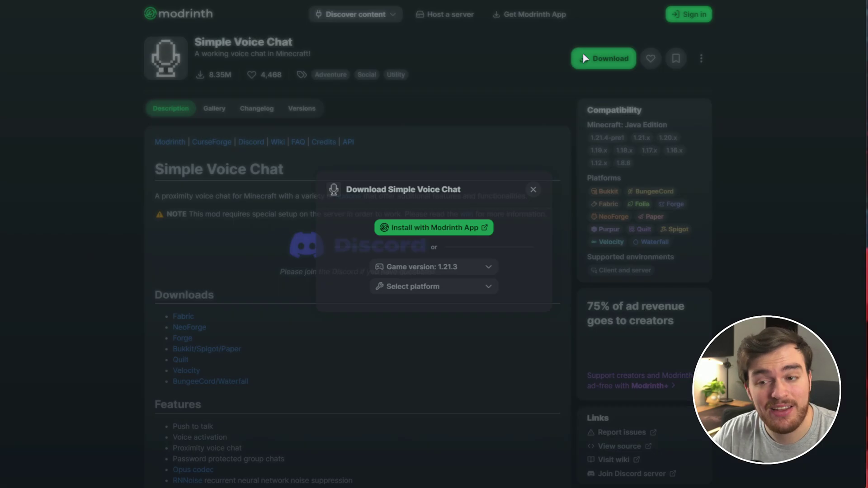
pyautogui.click(454, 271)
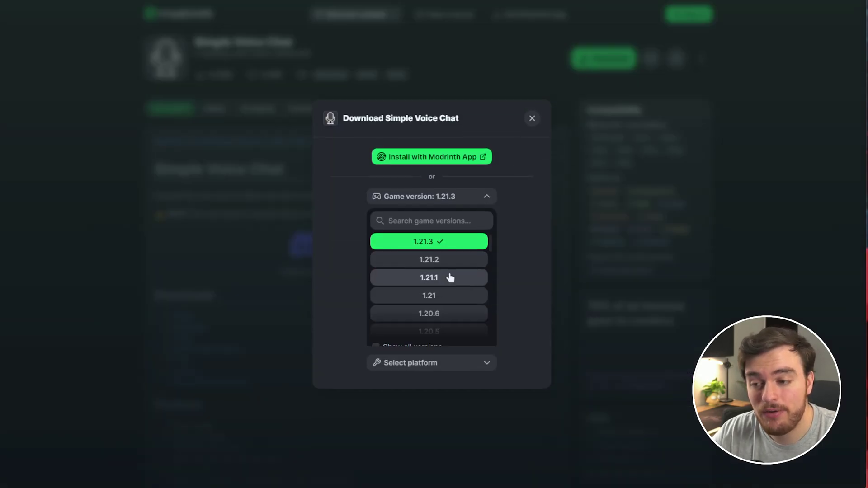
pyautogui.click(452, 235)
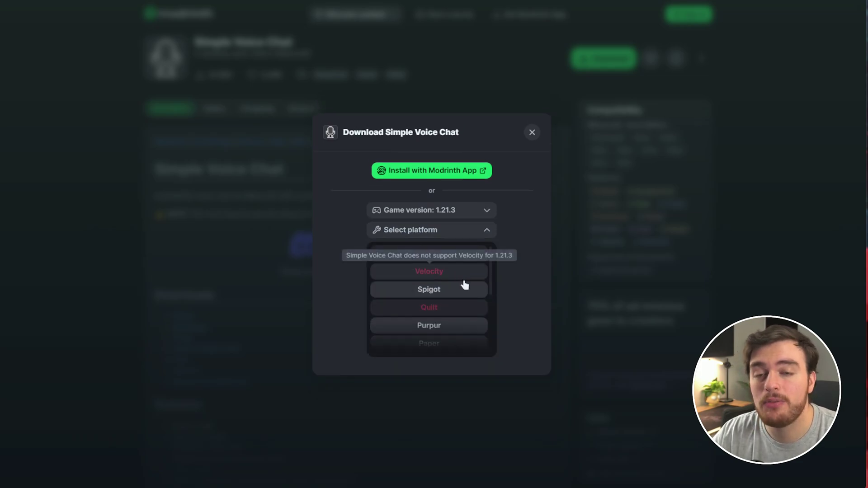
pyautogui.scroll(-5, 456, 289)
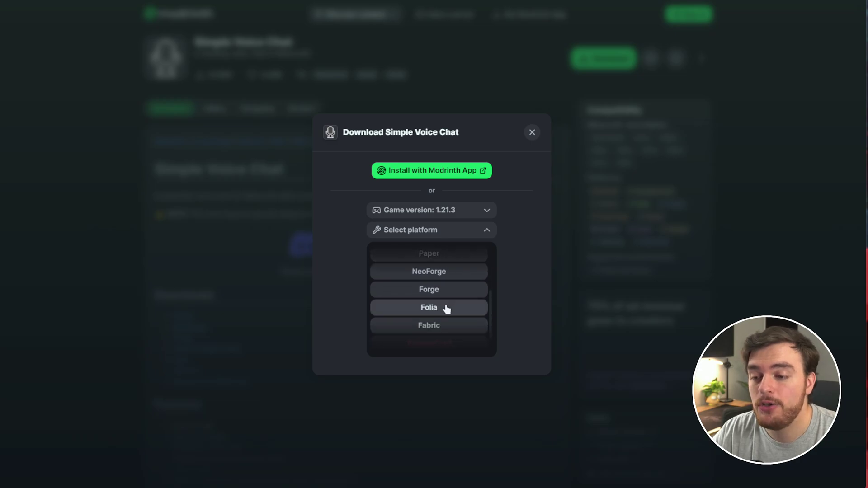
pyautogui.click(440, 326)
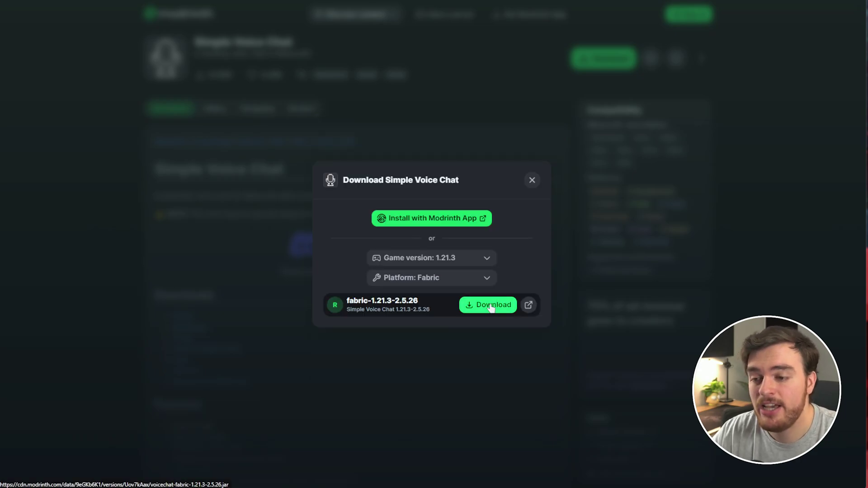
pyautogui.click(490, 306)
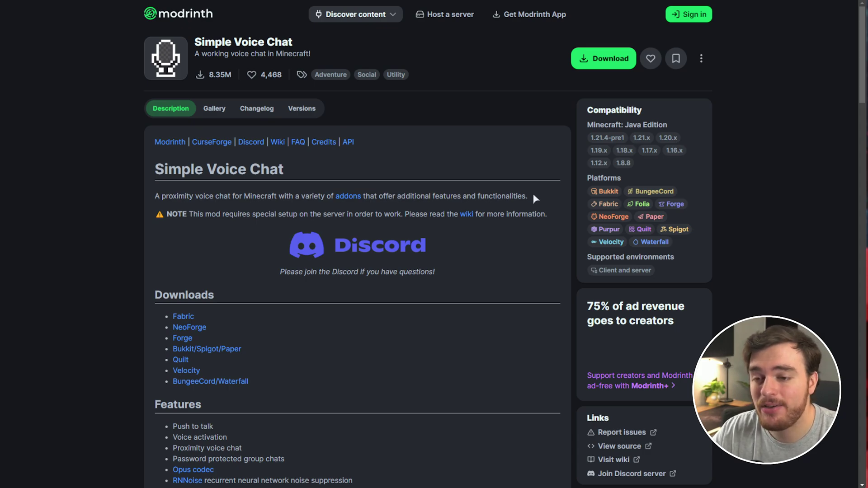
# Open the fabric server's mods folder holding the voicechat jar, then start entering %AppData in Run.
pyautogui.hotkey('alt', 'Tab')
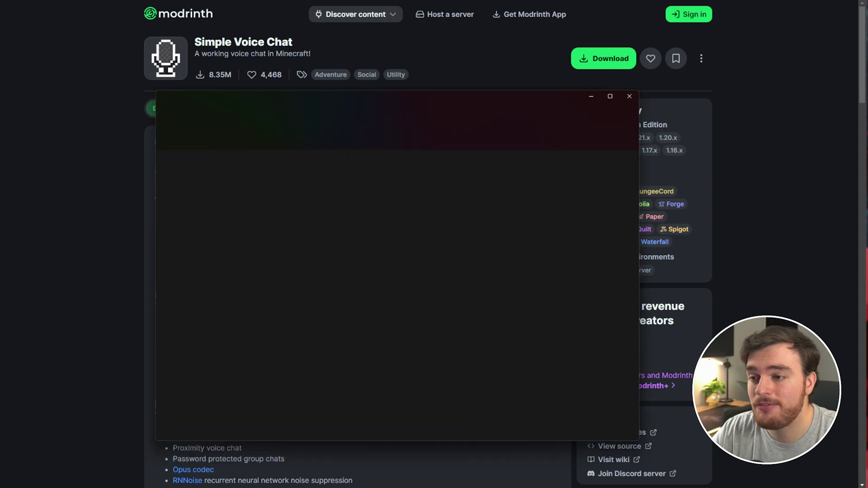
pyautogui.click(511, 330)
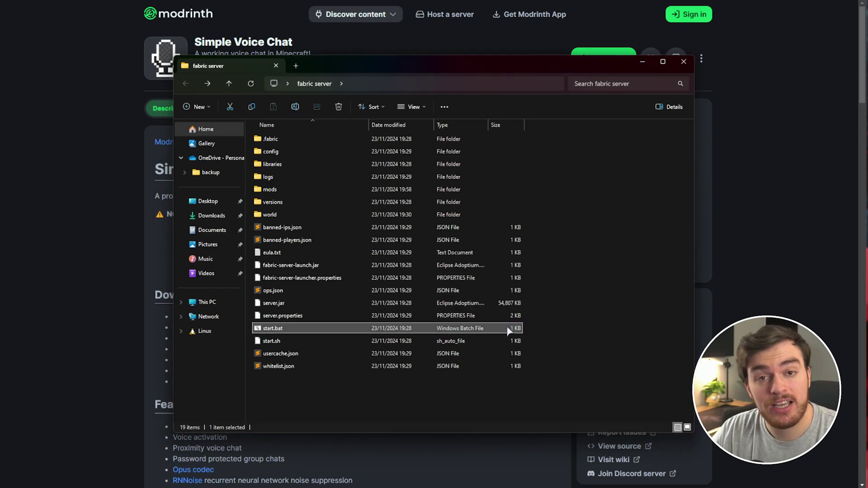
pyautogui.doubleClick(497, 193)
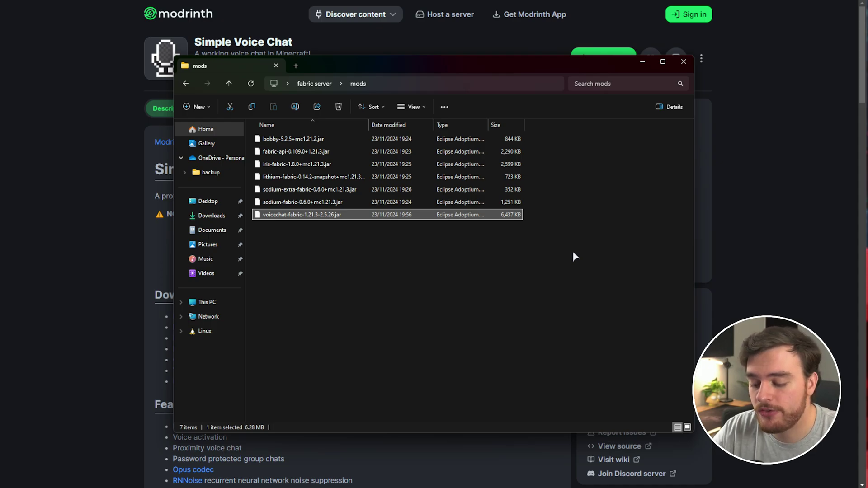
pyautogui.press('super+r')
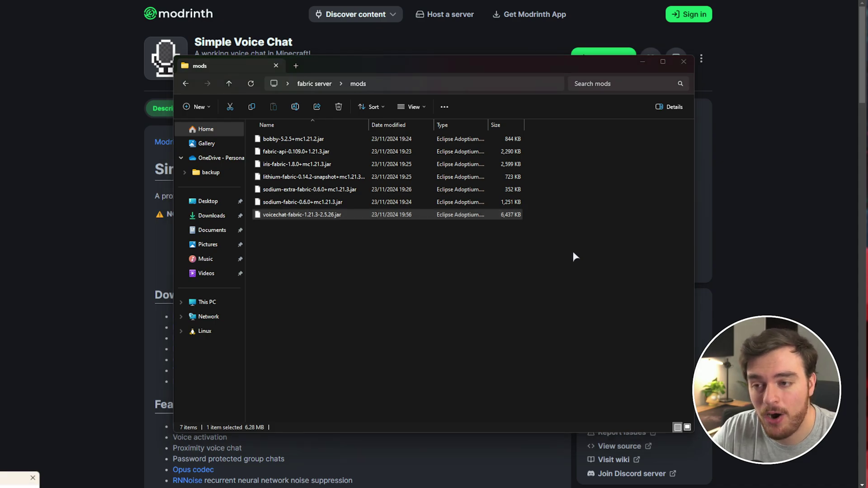
pyautogui.write('%AppData%\\.minecraft')
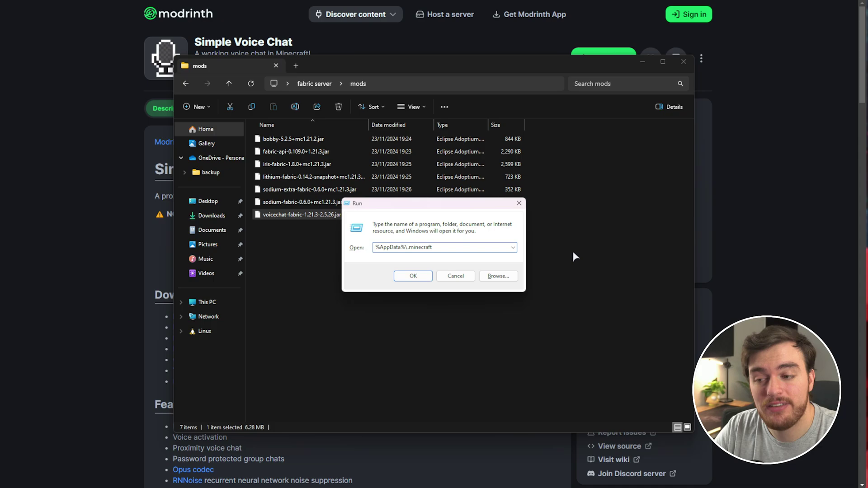
# Open %AppData%\.minecraft\mods to confirm voicechat-fabric-1.21.3-2.5.26.jar is there, then close Explorer.
pyautogui.press('Return')
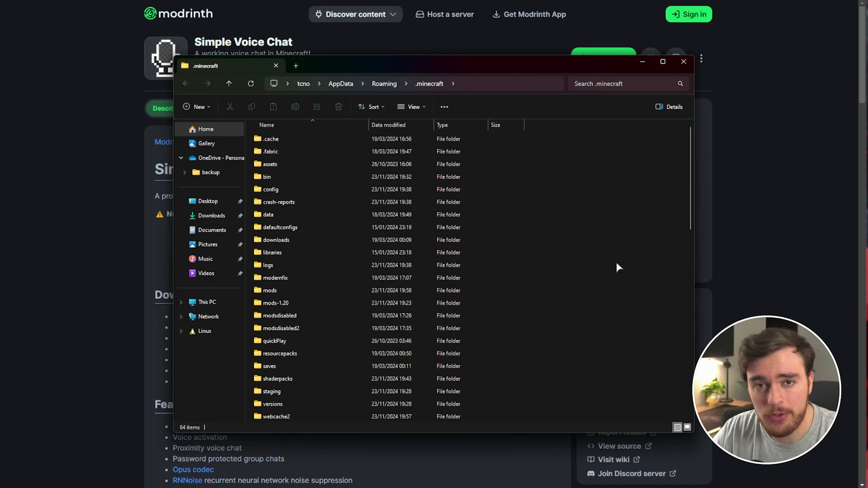
pyautogui.click(454, 291)
pyautogui.click(454, 291)
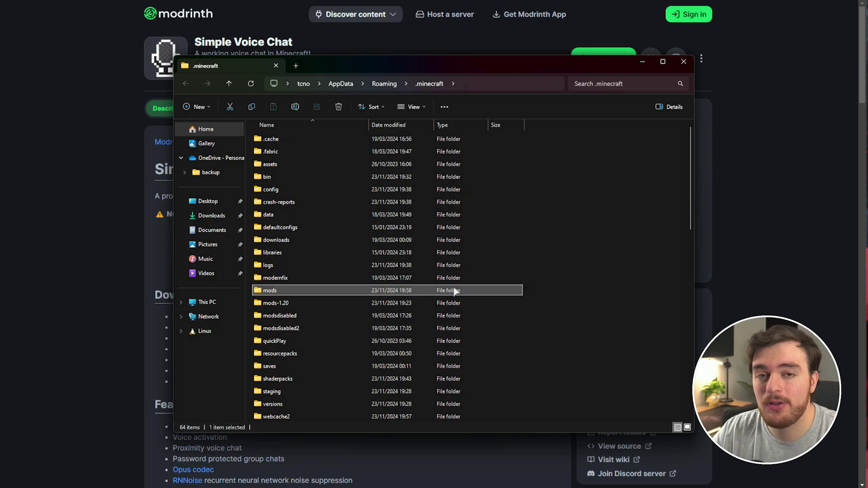
pyautogui.doubleClick(454, 291)
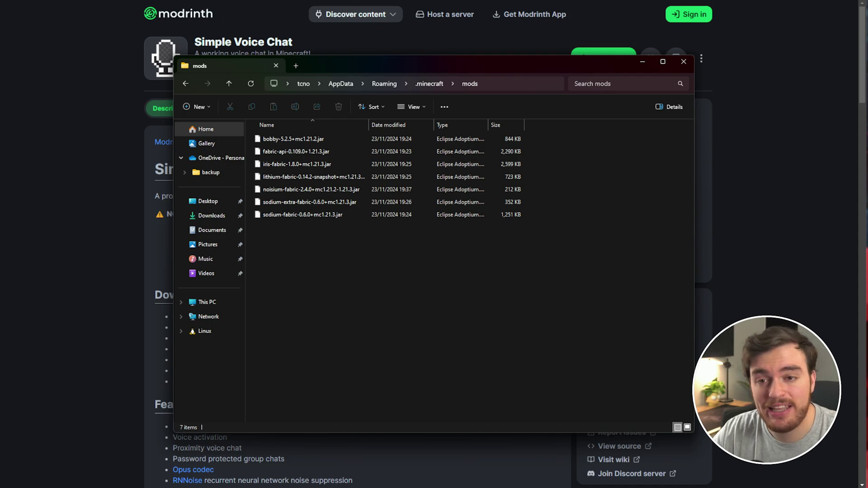
pyautogui.hotkey('alt', 'Tab')
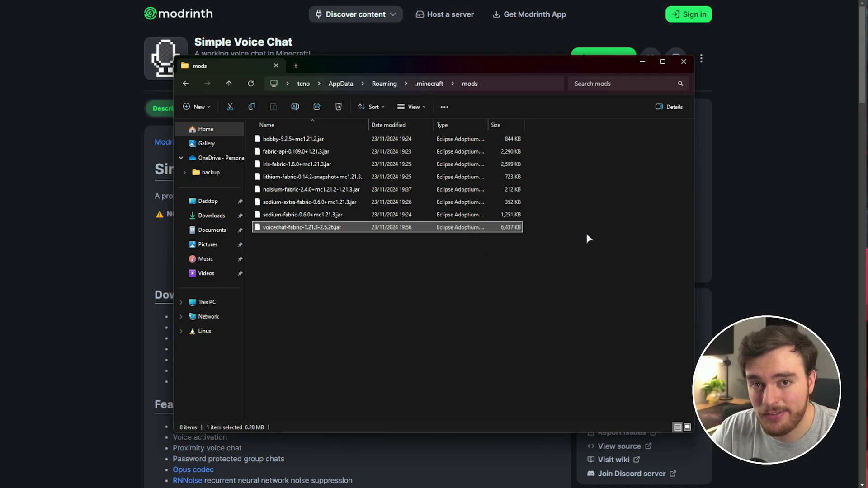
pyautogui.hotkey('alt', 'Tab')
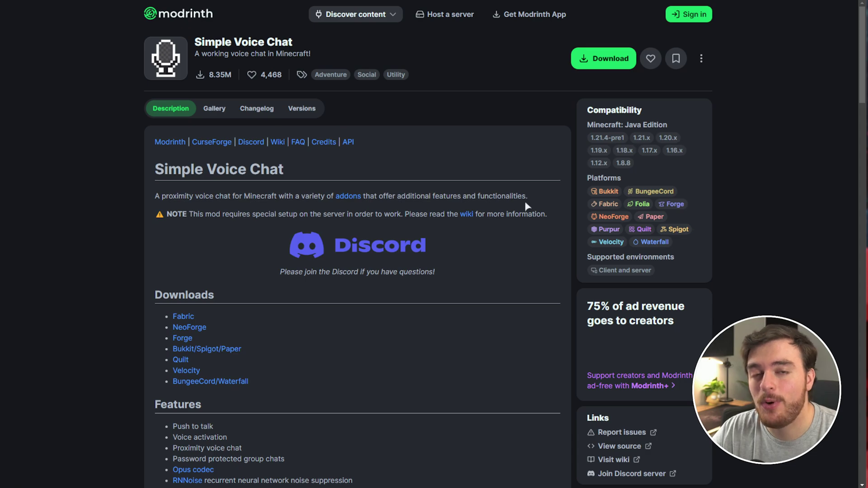
# Read the wiki's self-hosted setup page for UDP port 24454 and view the Apex Hosting guide video.
pyautogui.click(465, 215)
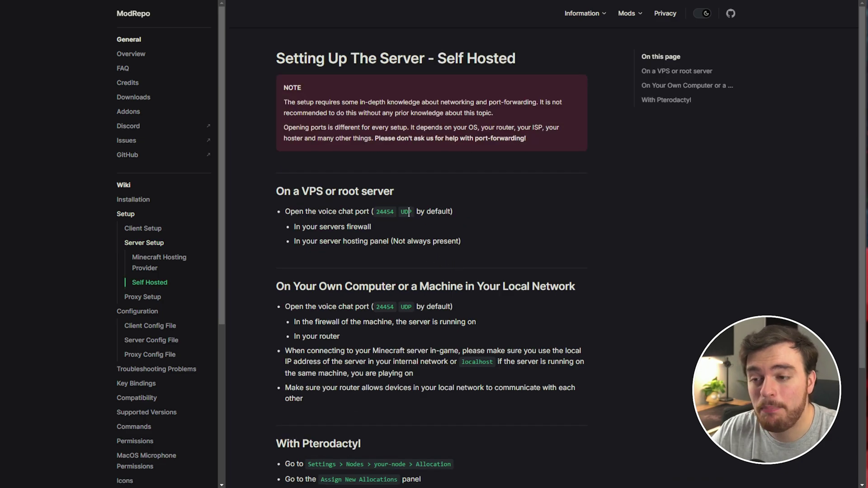
pyautogui.doubleClick(385, 212)
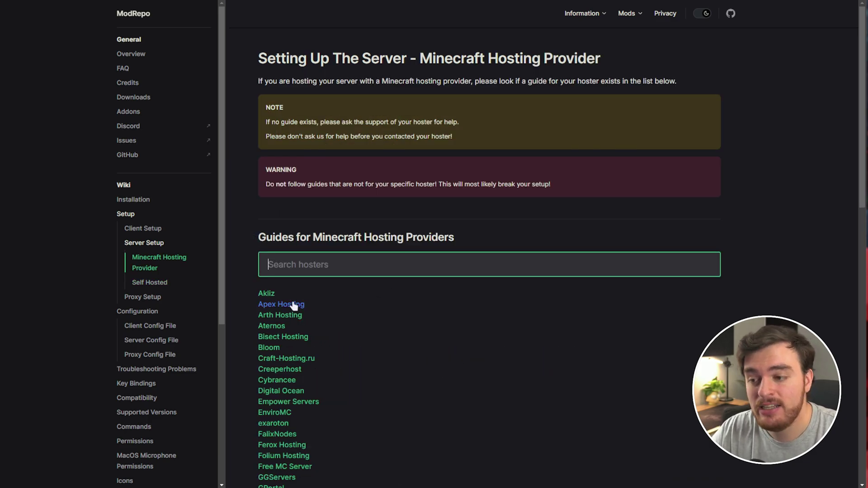
pyautogui.scroll(-2, 412, 252)
pyautogui.click(289, 221)
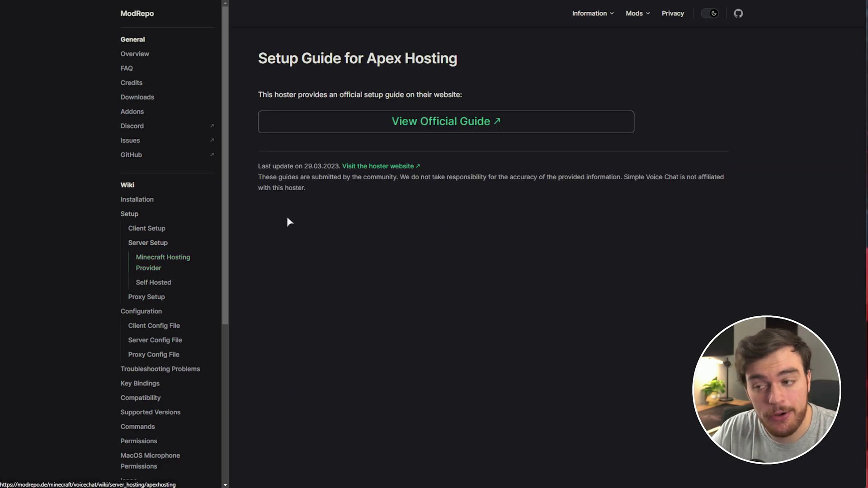
pyautogui.click(478, 126)
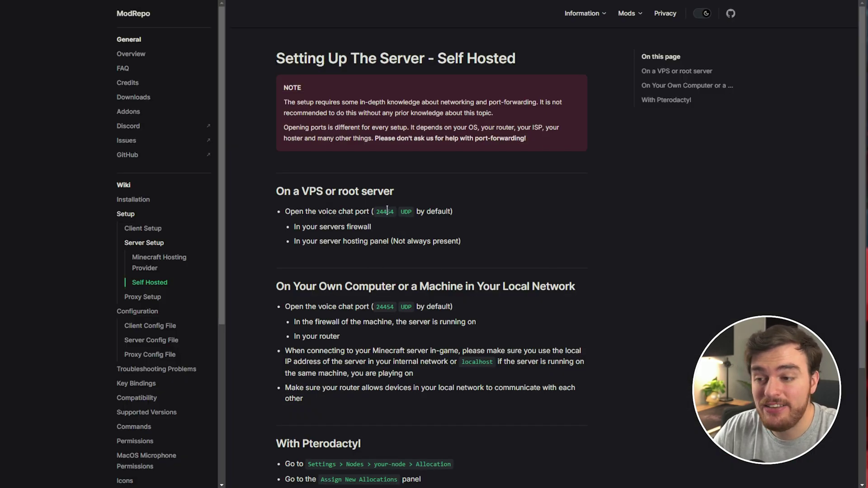
pyautogui.doubleClick(387, 211)
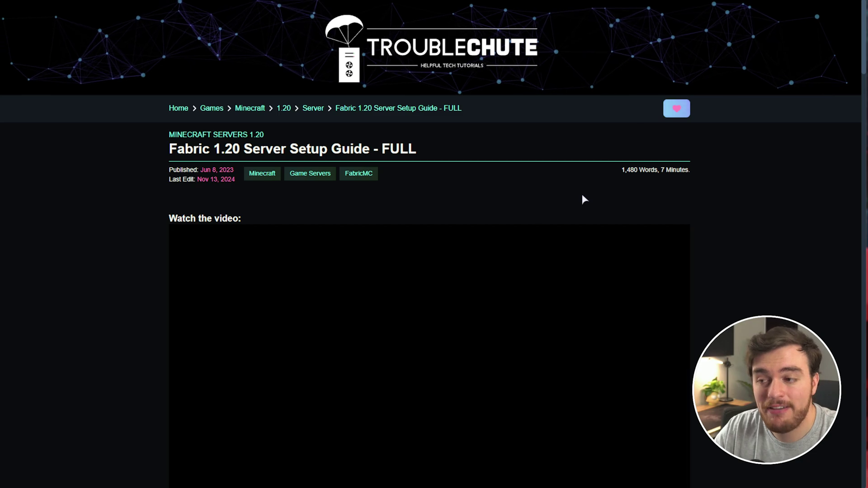
# Scroll to the PowerShell firewall commands under Letting other people connect.
pyautogui.scroll(-6, 581, 196)
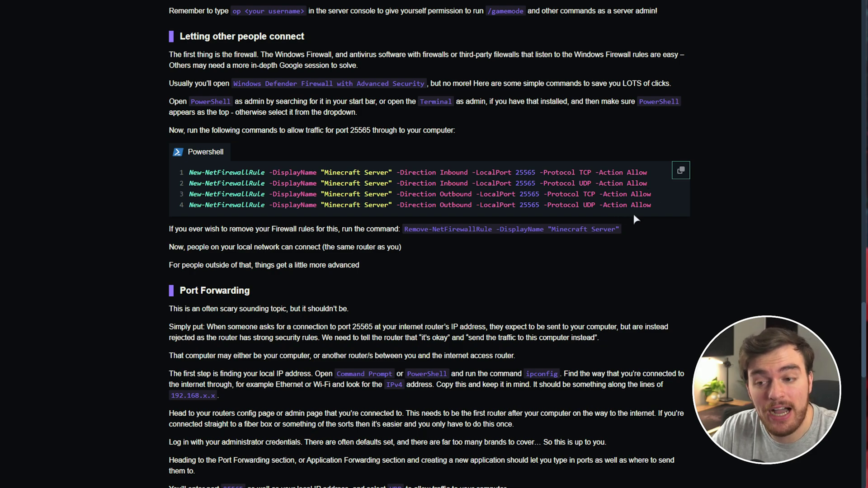
# Paste the commands into Notepad, change 25565 to 24454, remove the TCP rules, and add 'Voice Chat' to both names.
pyautogui.click(681, 171)
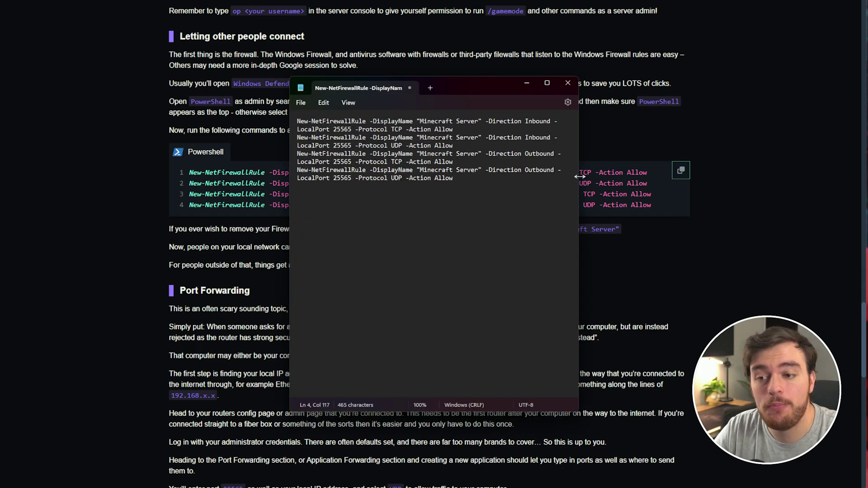
pyautogui.moveTo(579, 177); pyautogui.dragTo(798, 176)
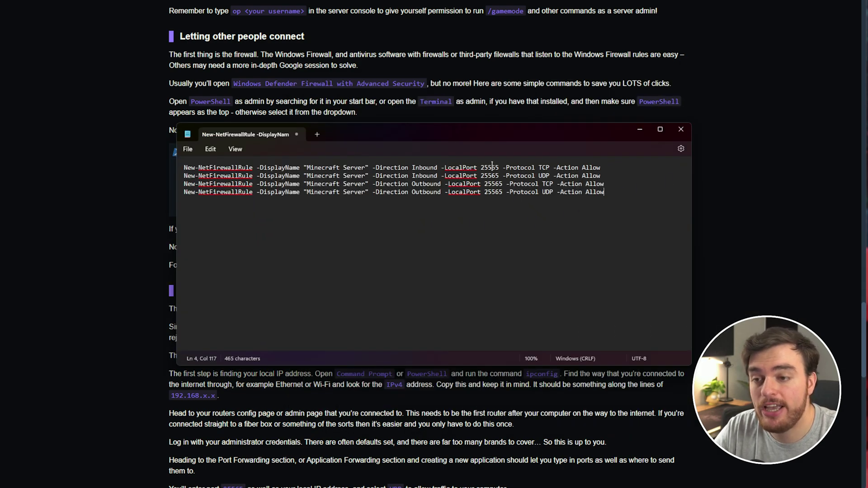
pyautogui.doubleClick(492, 167)
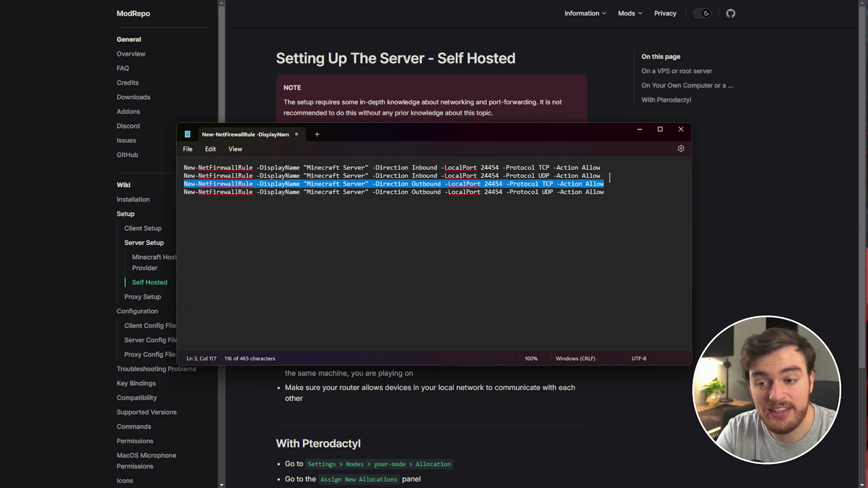
pyautogui.tripleClick(609, 168)
pyautogui.press('Delete')
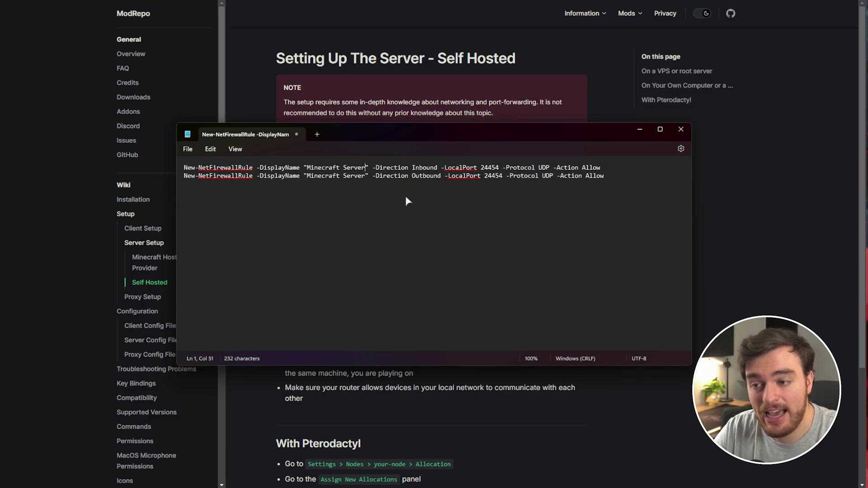
pyautogui.write('Voice Chat')
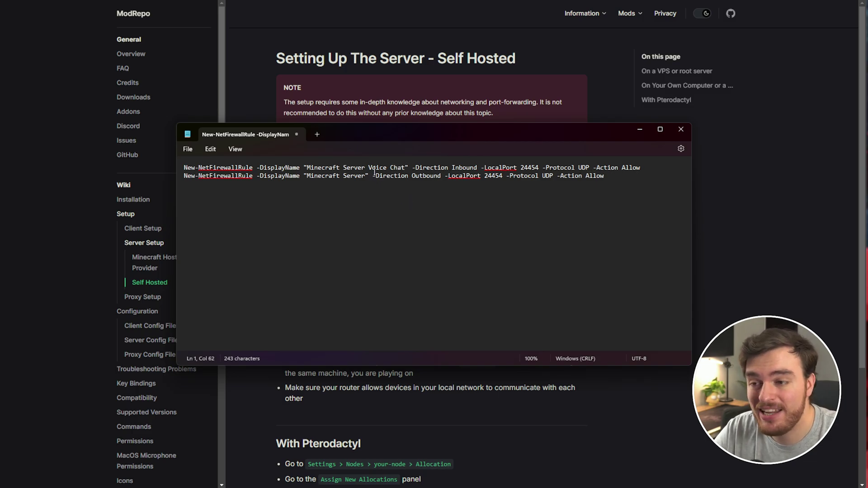
pyautogui.moveTo(366, 167); pyautogui.dragTo(405, 167)
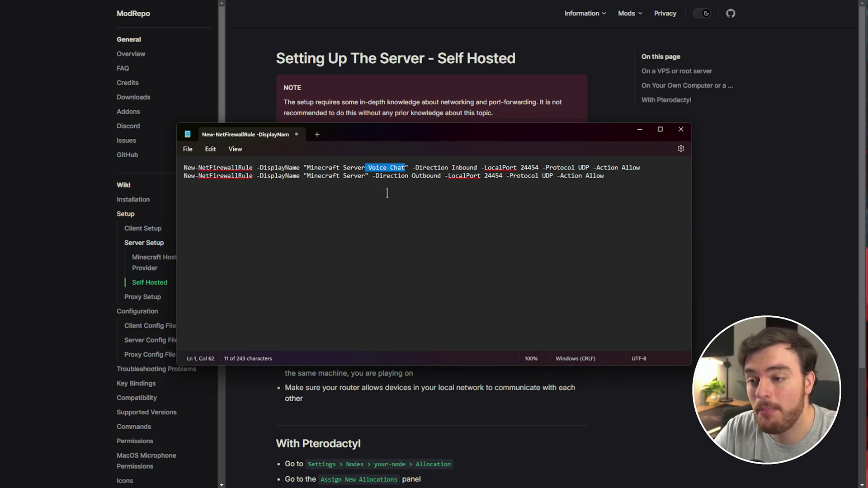
pyautogui.click(365, 176)
pyautogui.hotkey('ctrl', 'v')
# Select both finished commands and search the Start menu for powershell.
pyautogui.moveTo(645, 176); pyautogui.dragTo(72, 157)
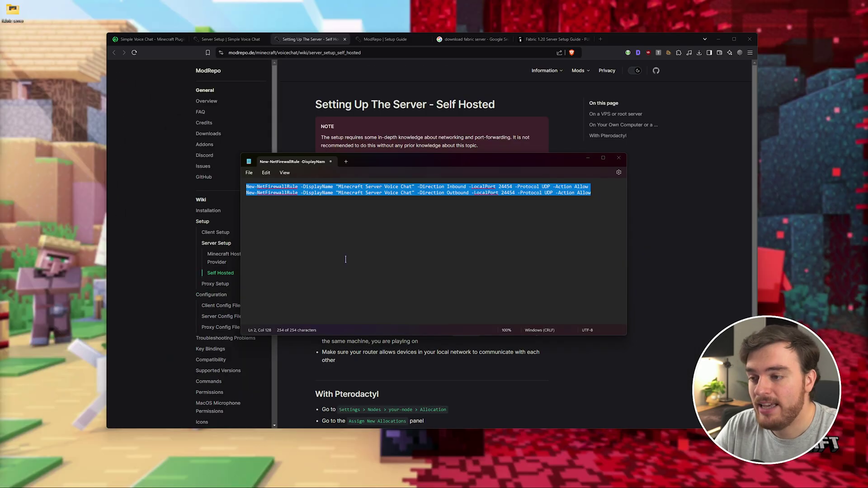
pyautogui.press('super')
pyautogui.write('powershell')
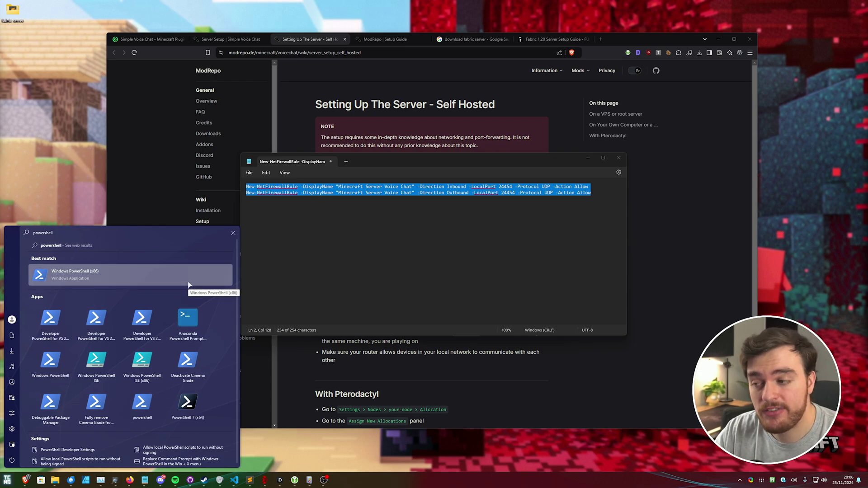
# Run PowerShell as administrator, paste and run the two voice chat firewall commands, then close it.
pyautogui.rightClick(197, 271)
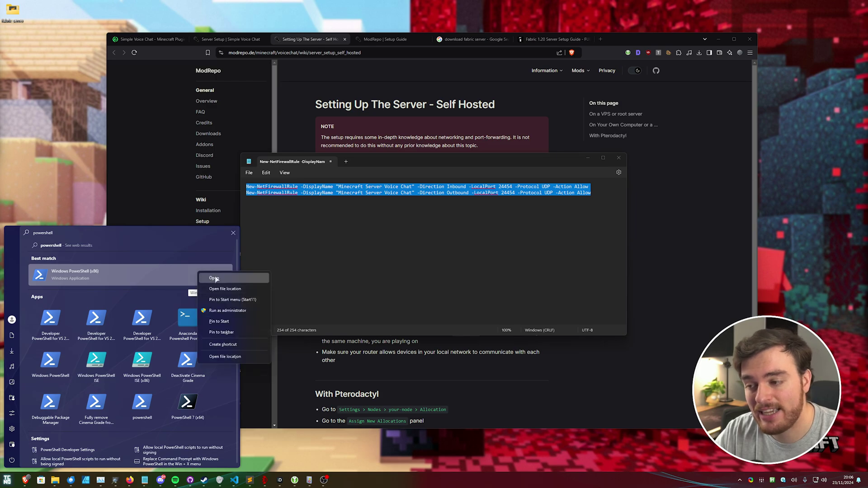
pyautogui.click(227, 310)
pyautogui.hotkey('ctrl', 'v')
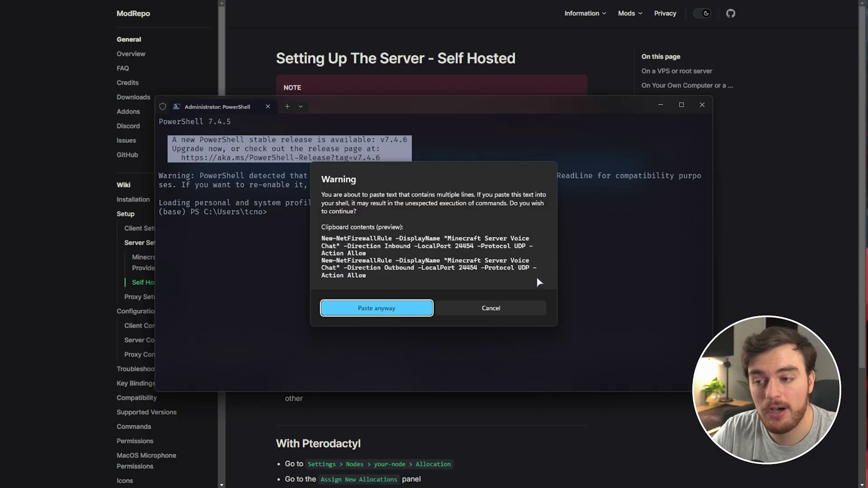
pyautogui.press('Return')
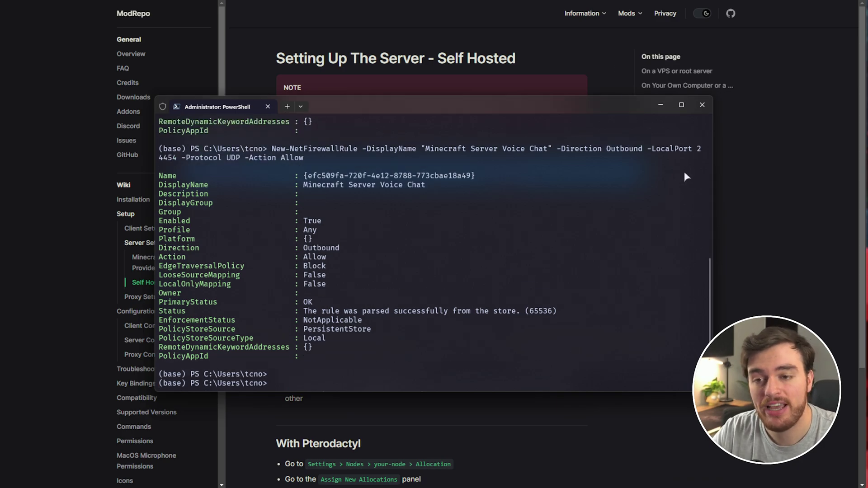
pyautogui.click(702, 105)
# Fill all four port fields of the new forwarding rule with 24454.
pyautogui.click(678, 203)
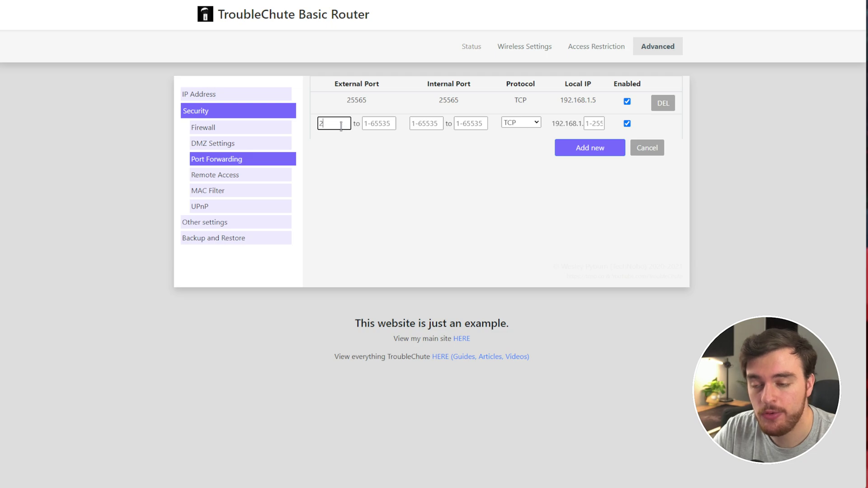
pyautogui.hotkey('ctrl', 'a')
pyautogui.hotkey('ctrl', 'c')
pyautogui.press('Tab')
pyautogui.hotkey('ctrl', 'v')
pyautogui.press('Tab')
pyautogui.hotkey('ctrl', 'v')
pyautogui.press('Tab')
pyautogui.hotkey('ctrl', 'v')
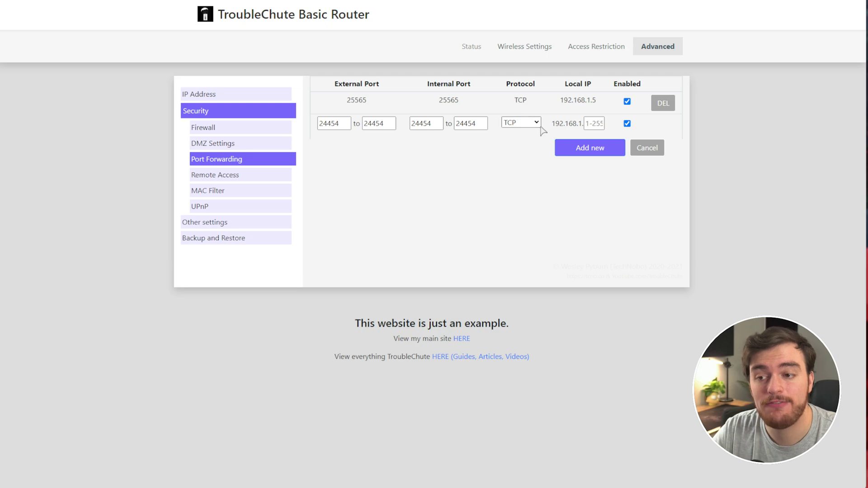
# Set the rule's protocol to UDP, match the local IP to 192.168.1.5, and add it.
pyautogui.click(537, 125)
pyautogui.click(531, 145)
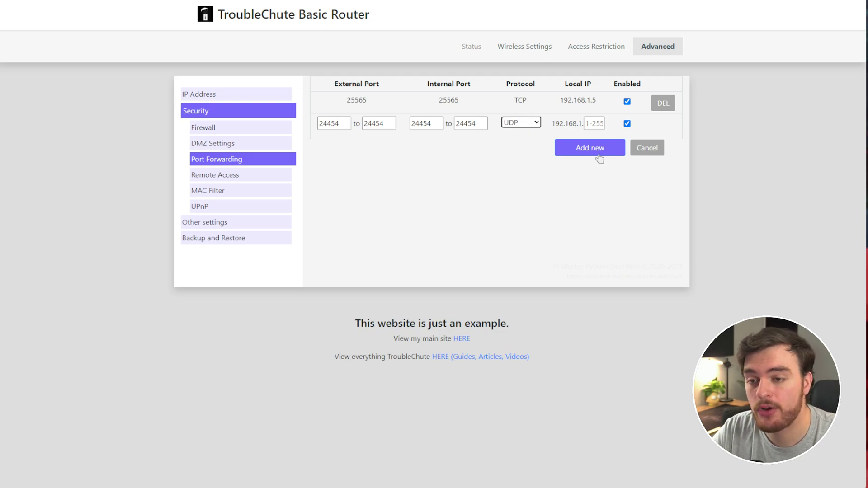
pyautogui.click(603, 127)
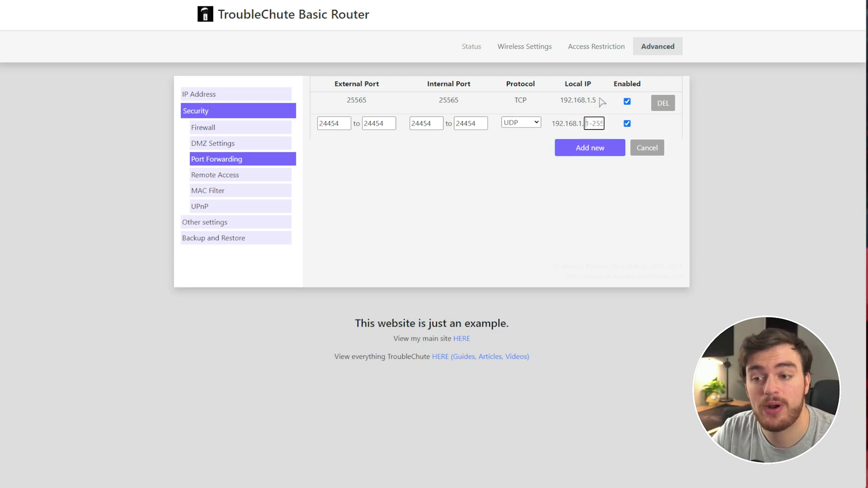
pyautogui.moveTo(599, 98); pyautogui.dragTo(326, 100)
pyautogui.moveTo(552, 102); pyautogui.dragTo(606, 102)
pyautogui.click(593, 126)
pyautogui.write('2')
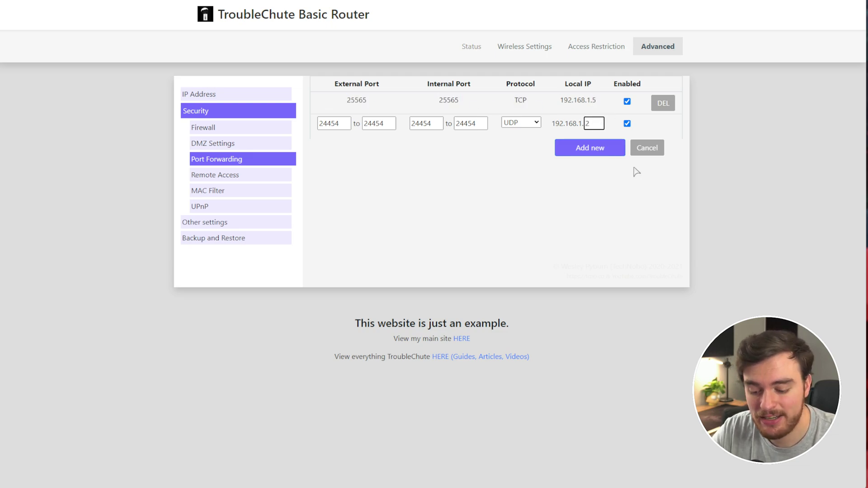
pyautogui.click(596, 157)
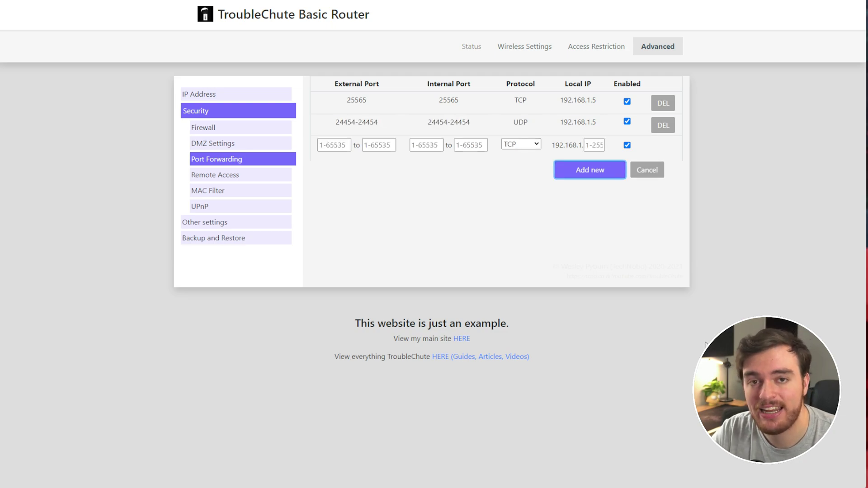
# Launch Terminal from Start, run ipconfig to find the IPv4 address, then close the terminal.
pyautogui.moveTo(332, 130); pyautogui.dragTo(603, 132)
pyautogui.click(755, 304)
pyautogui.press('super')
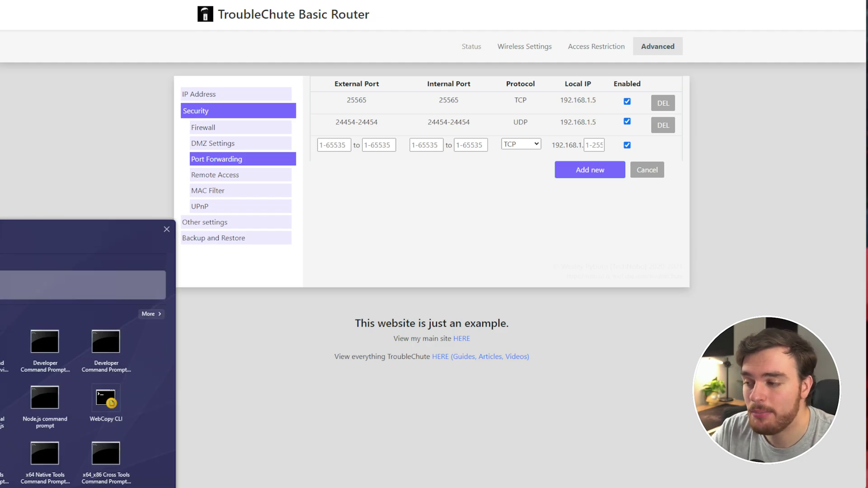
pyautogui.write('terminal')
pyautogui.press('Return')
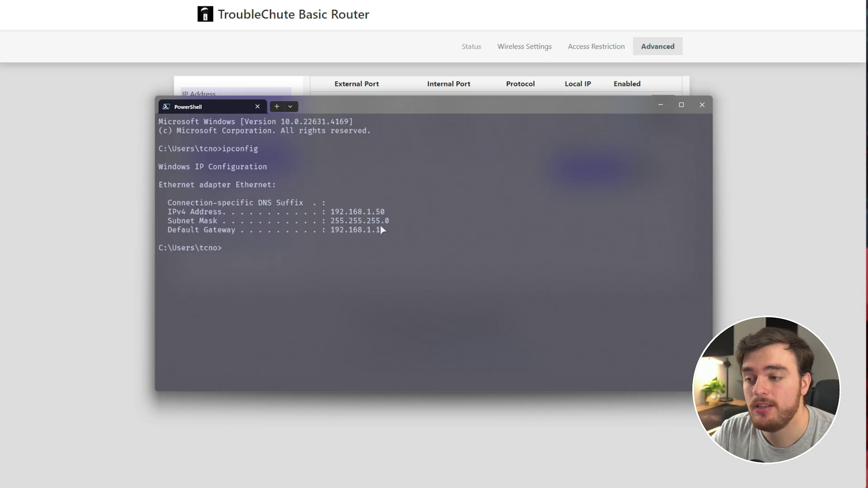
pyautogui.moveTo(402, 215); pyautogui.dragTo(158, 214)
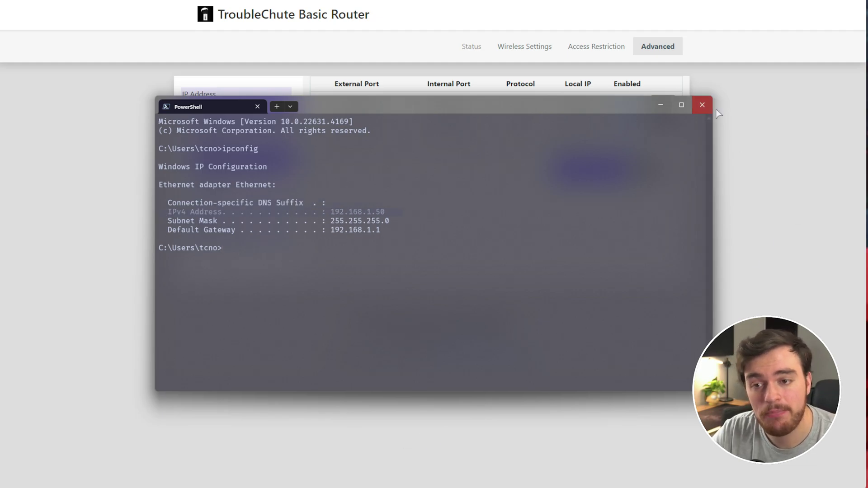
pyautogui.click(702, 104)
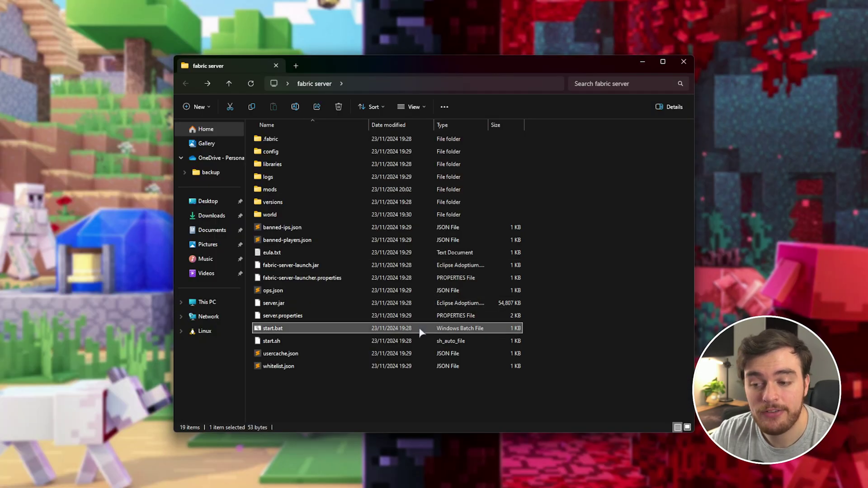
# Start the Fabric server with start.bat and launch the fabric-loader-1.21.3 game profile.
pyautogui.doubleClick(420, 330)
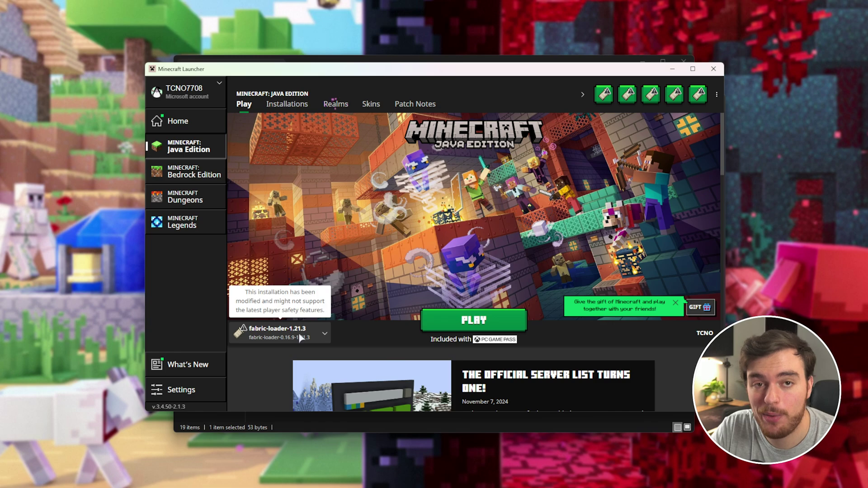
pyautogui.click(473, 320)
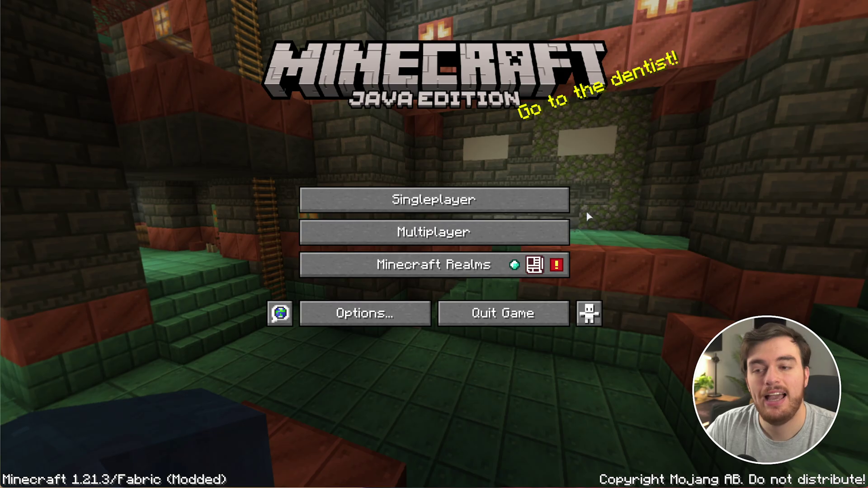
pyautogui.click(441, 235)
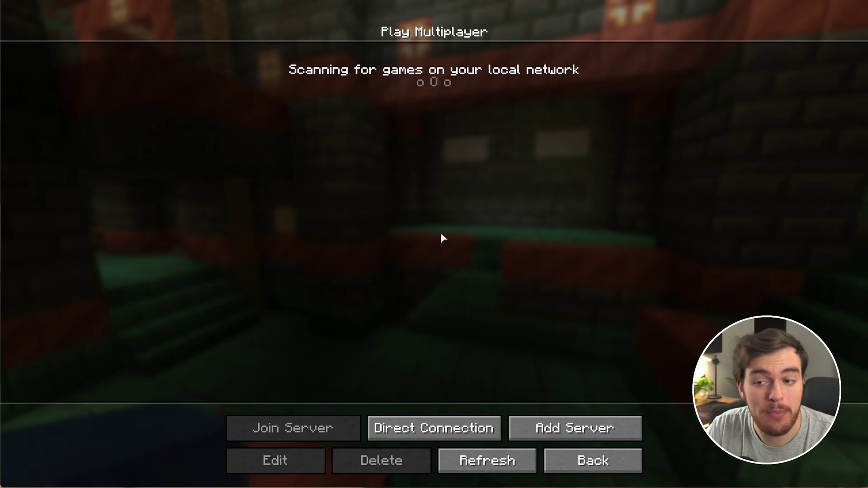
# Add a multiplayer server entry at 127.0.0.1 instead of 192.168.1.50, then join it.
pyautogui.click(574, 428)
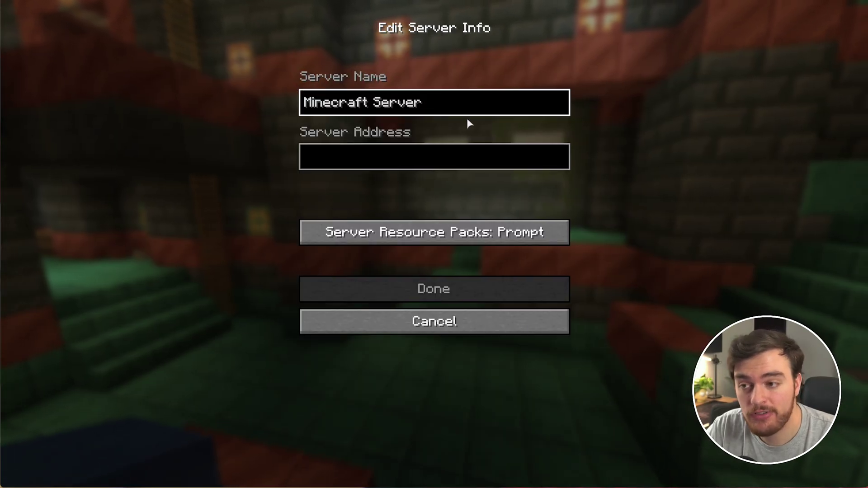
pyautogui.click(450, 153)
pyautogui.write('192.16')
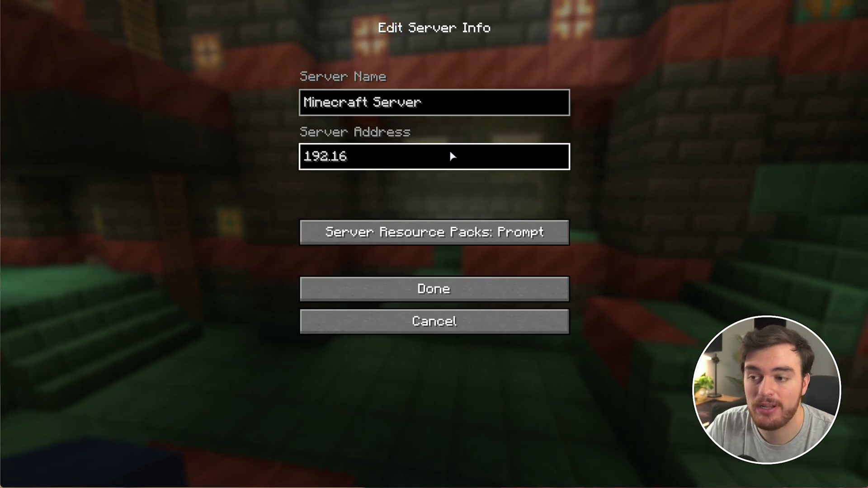
pyautogui.write('8.1.50')
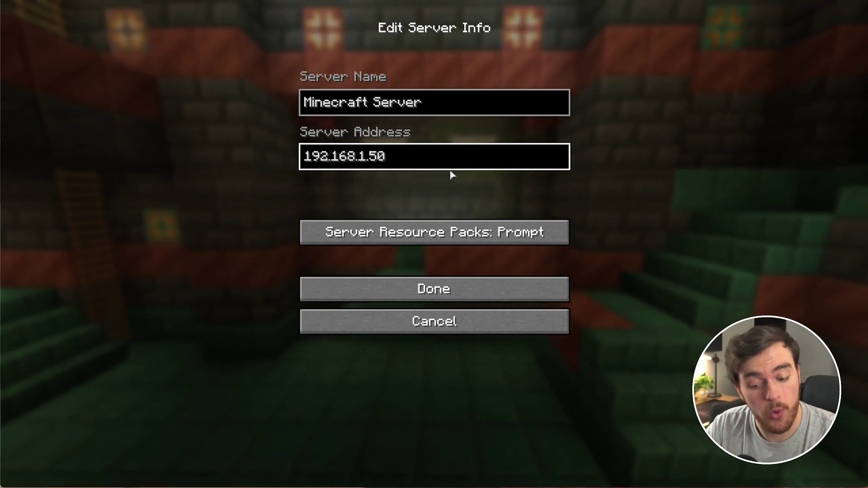
pyautogui.hotkey('ctrl', 'a')
pyautogui.press('BackSpace')
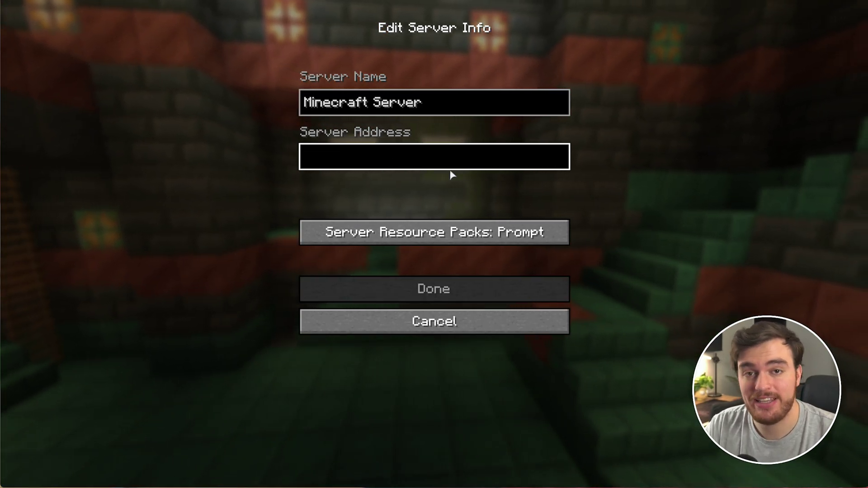
pyautogui.write('127')
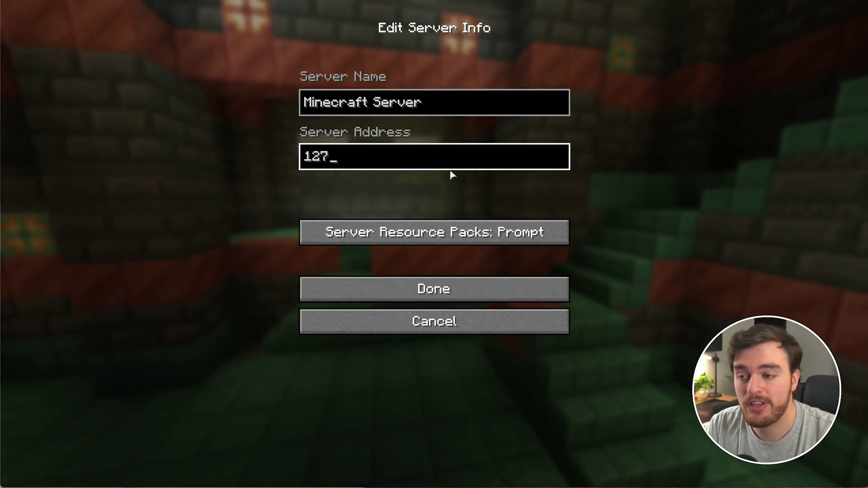
pyautogui.write('.0.0.1')
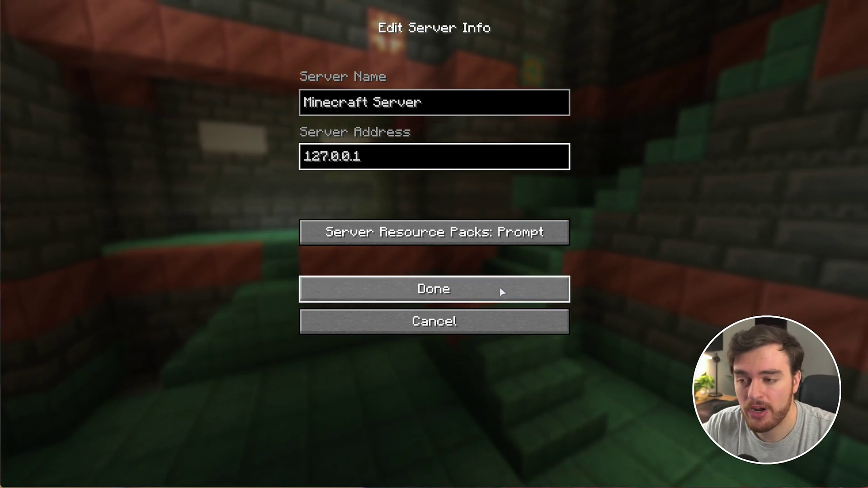
pyautogui.click(500, 287)
pyautogui.click(261, 68)
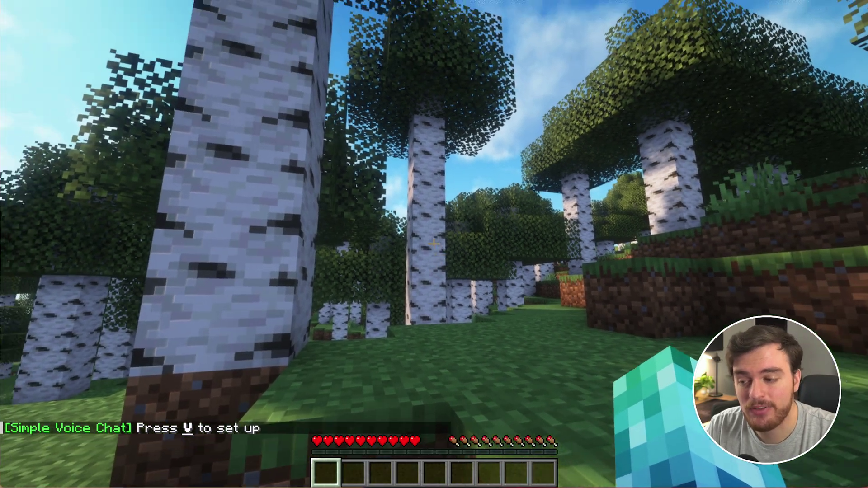
# Complete voice chat setup using Analogue 1/2 mic and speaker, and voice activation at -50 dB.
pyautogui.press('v')
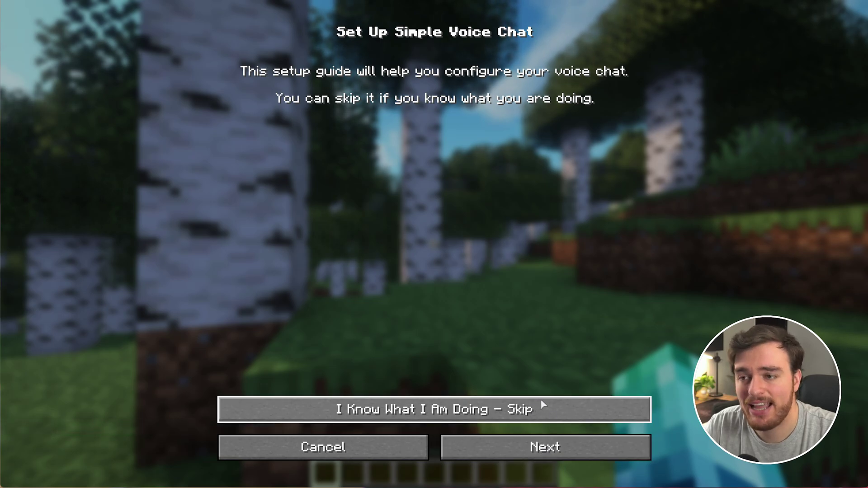
pyautogui.click(564, 451)
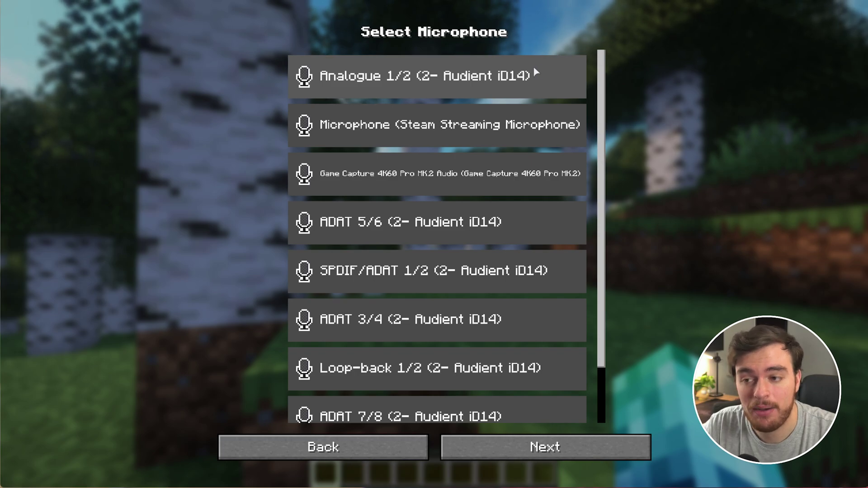
pyautogui.click(536, 73)
pyautogui.click(585, 449)
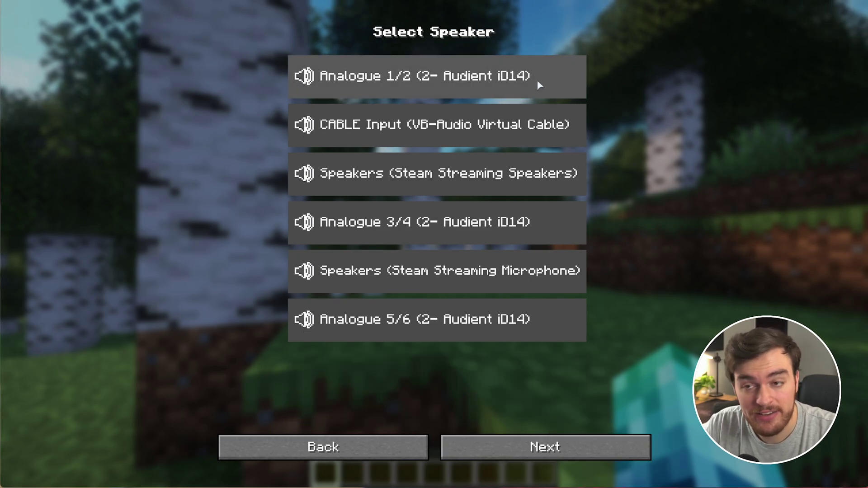
pyautogui.click(539, 86)
pyautogui.click(560, 445)
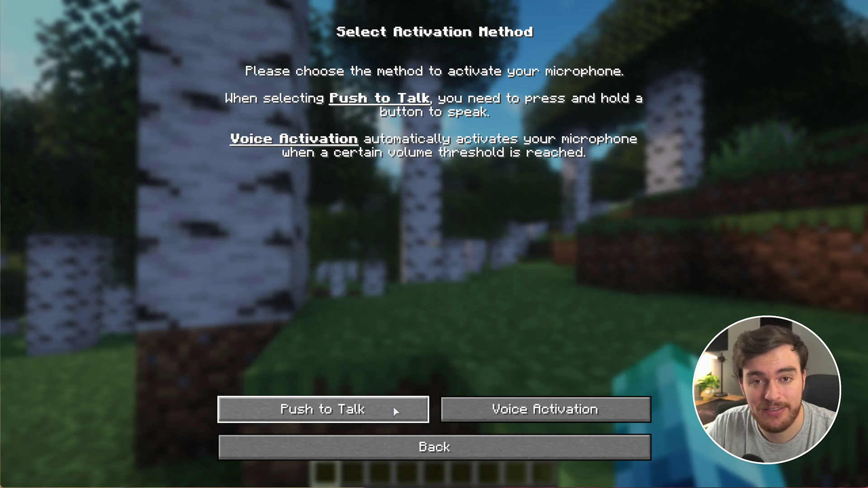
pyautogui.click(476, 419)
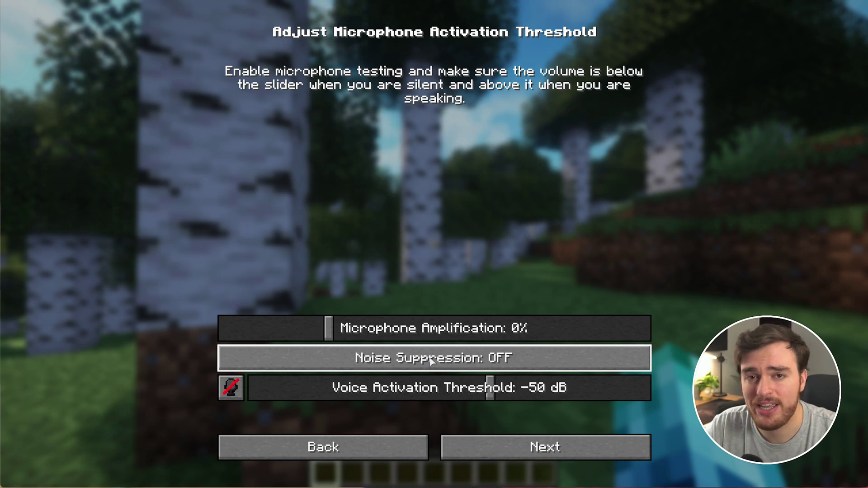
pyautogui.click(515, 446)
pyautogui.click(518, 446)
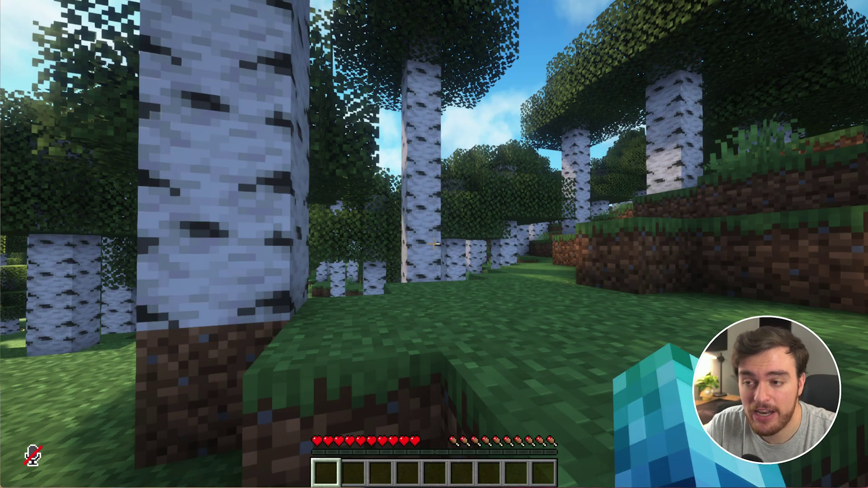
# Walk forward onto the grass ledge and unmute the voice chat microphone.
pyautogui.press('w')
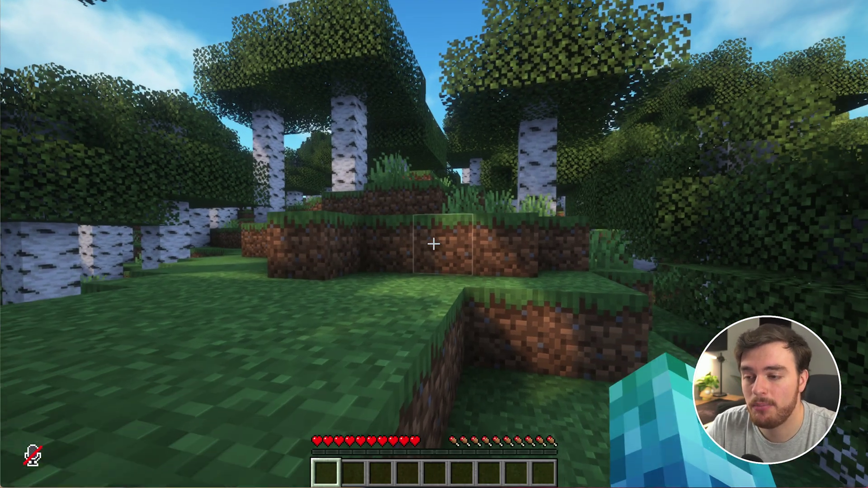
pyautogui.press('w')
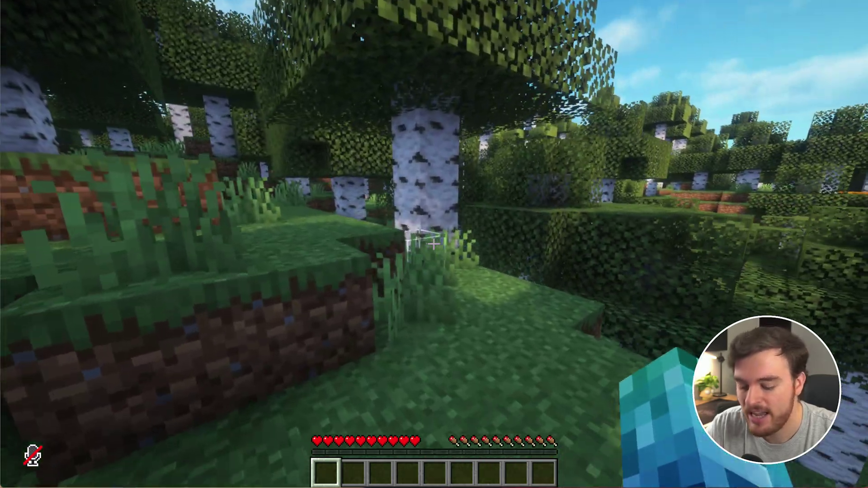
pyautogui.press('v')
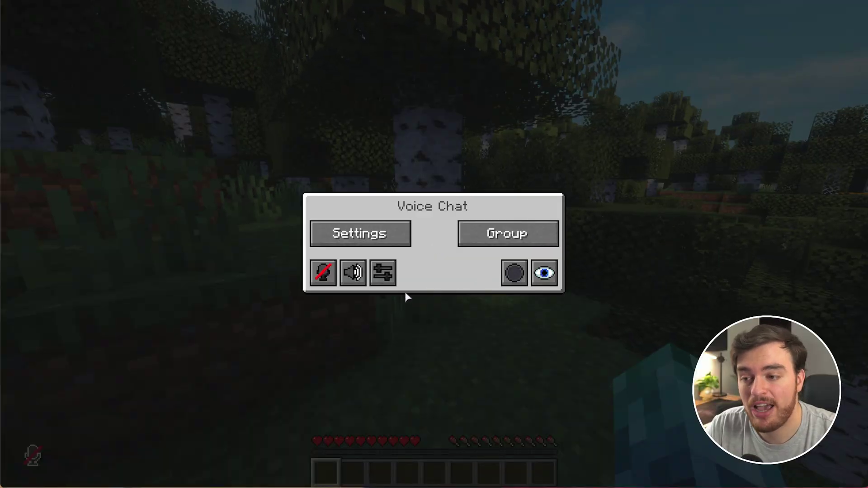
pyautogui.click(322, 272)
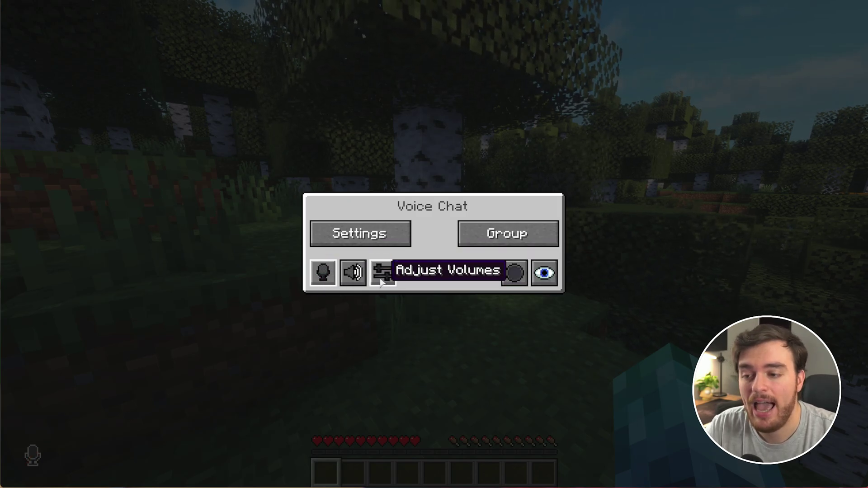
# Review the voice chat volume adjustments, settings and groups list, with no group yet.
pyautogui.click(382, 279)
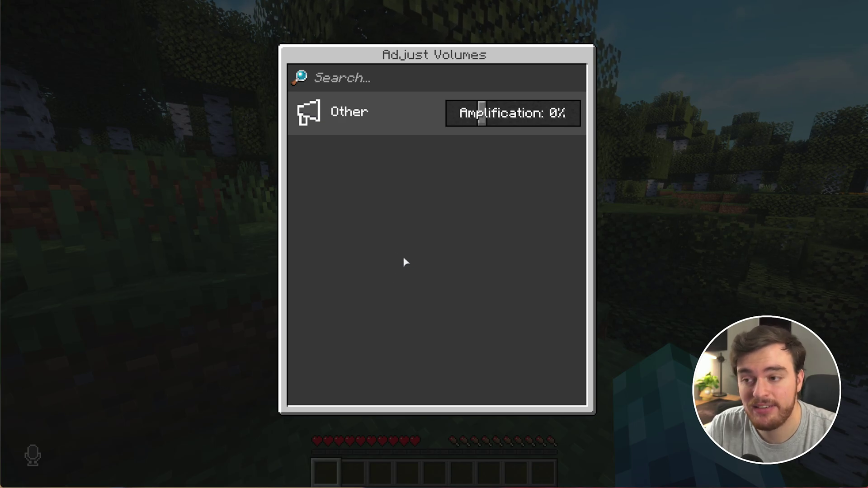
pyautogui.press('Escape')
pyautogui.press('v')
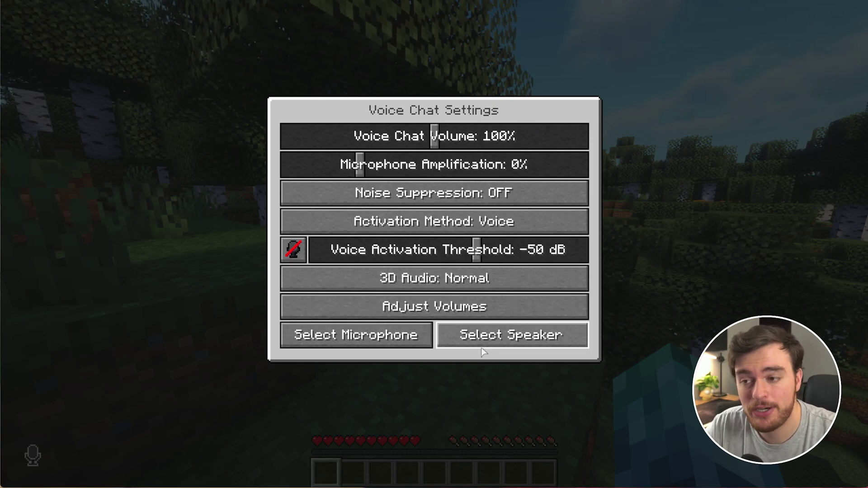
pyautogui.press('Escape')
pyautogui.press('v')
pyautogui.click(535, 231)
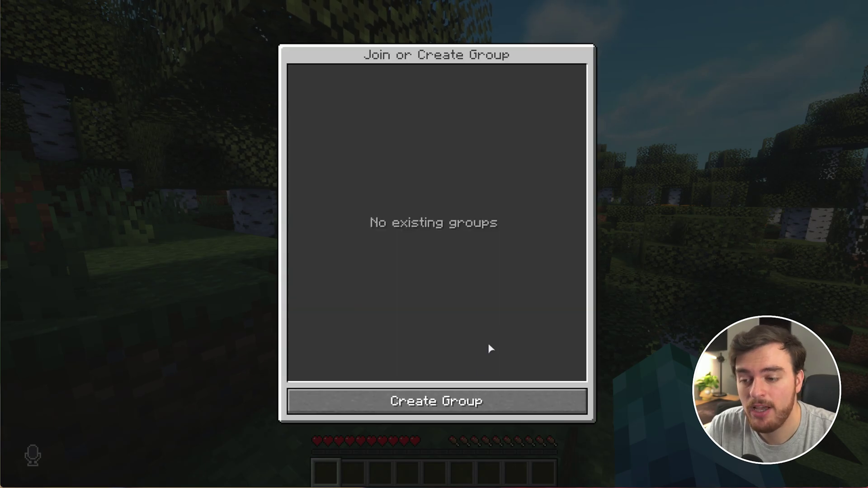
pyautogui.click(495, 409)
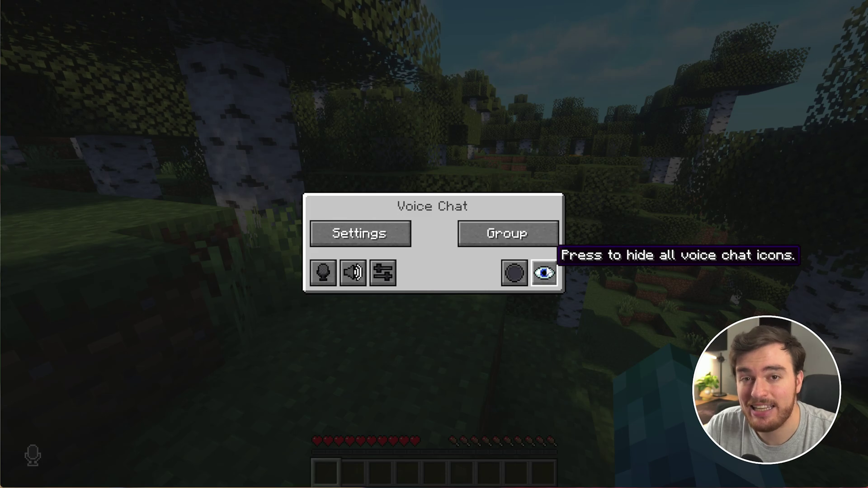
pyautogui.press('Escape')
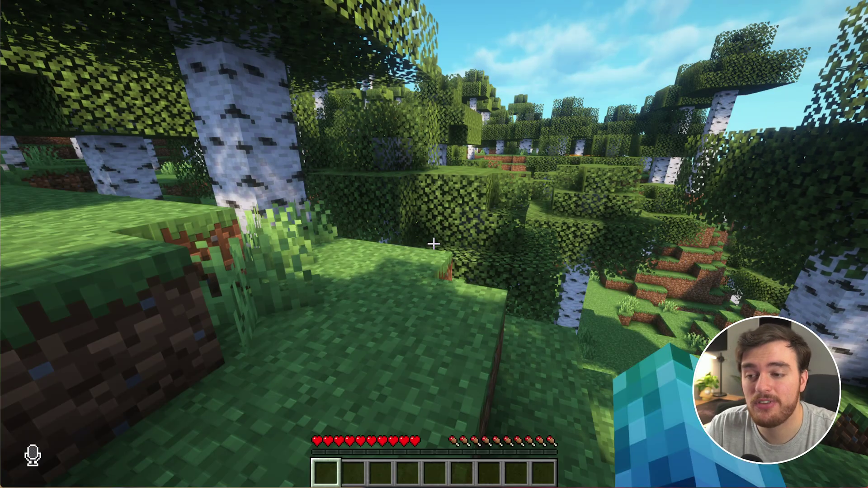